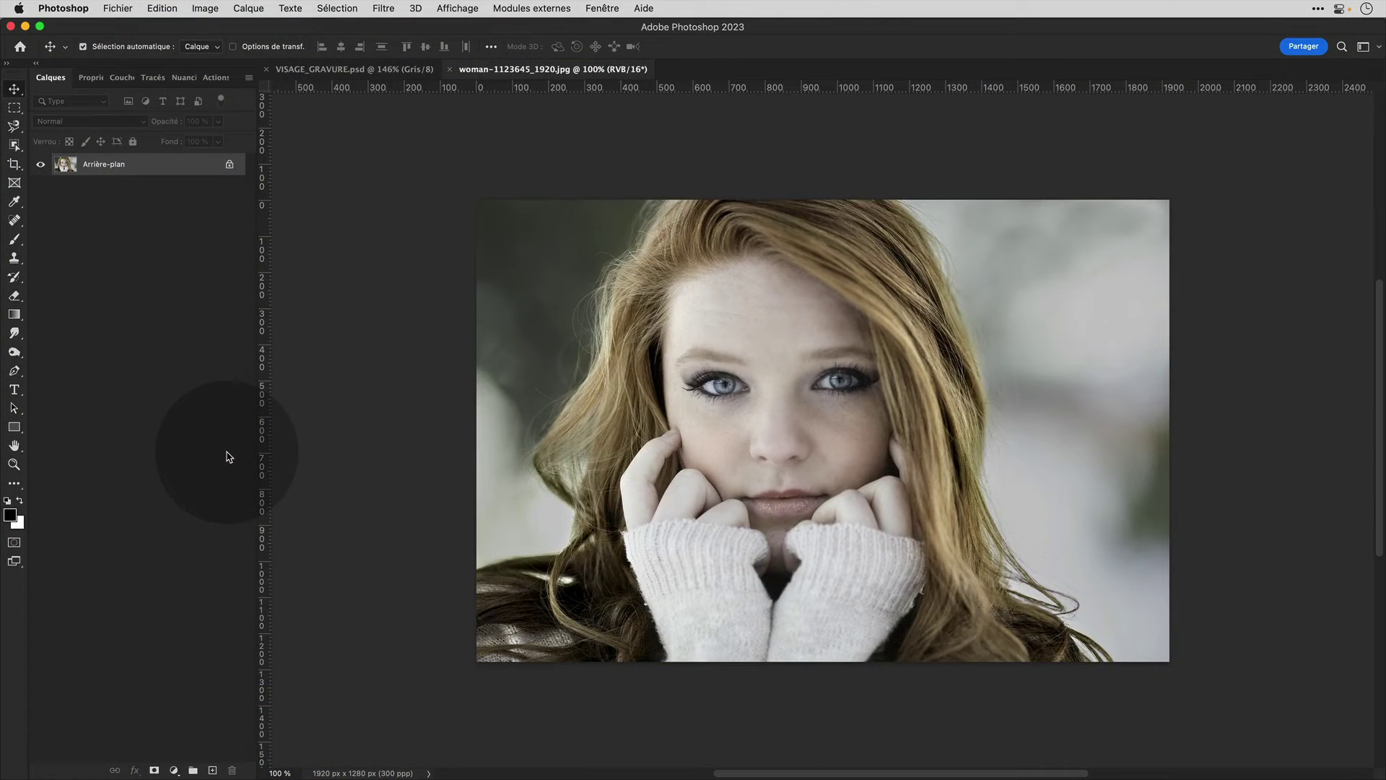
- Select the woman with the Object Selection tool, then save the selection and clear it from the image
left_click(13, 145)
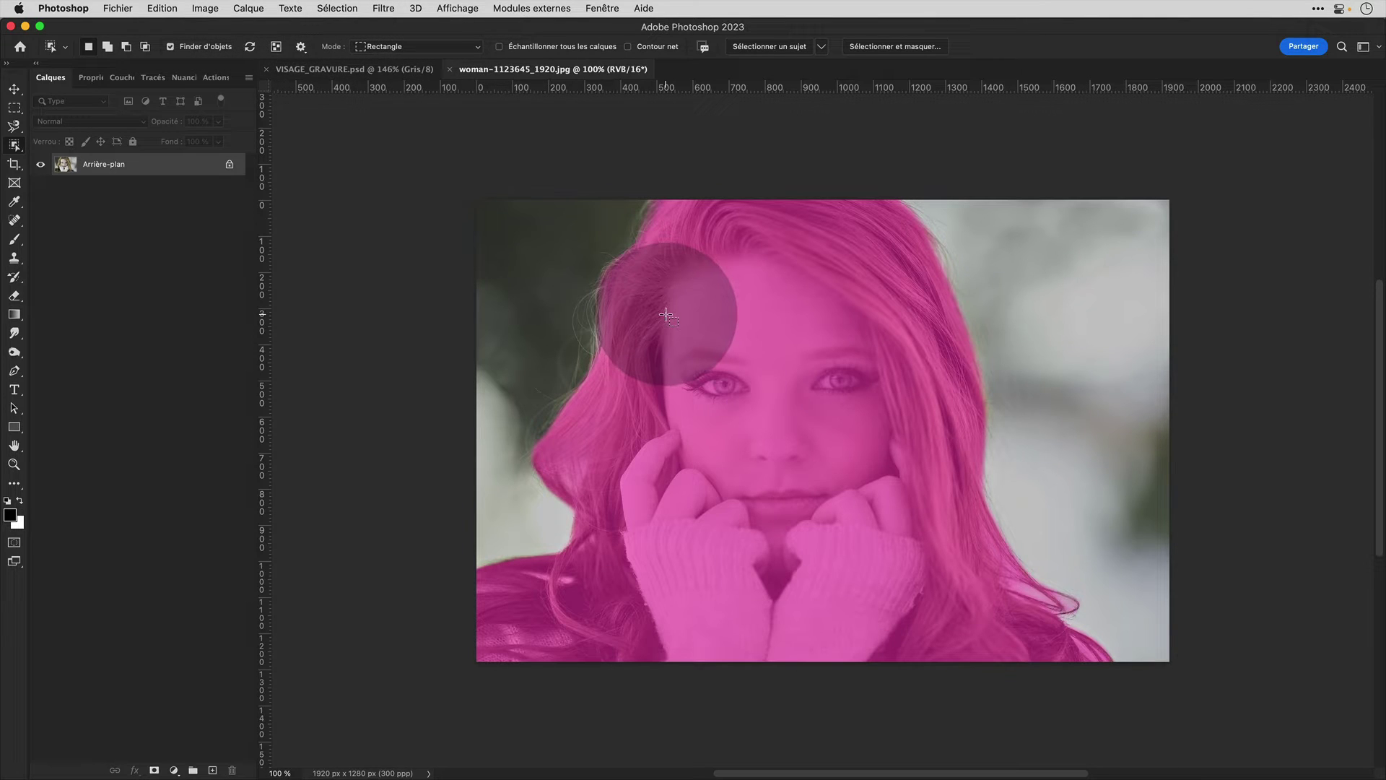
left_click(672, 313)
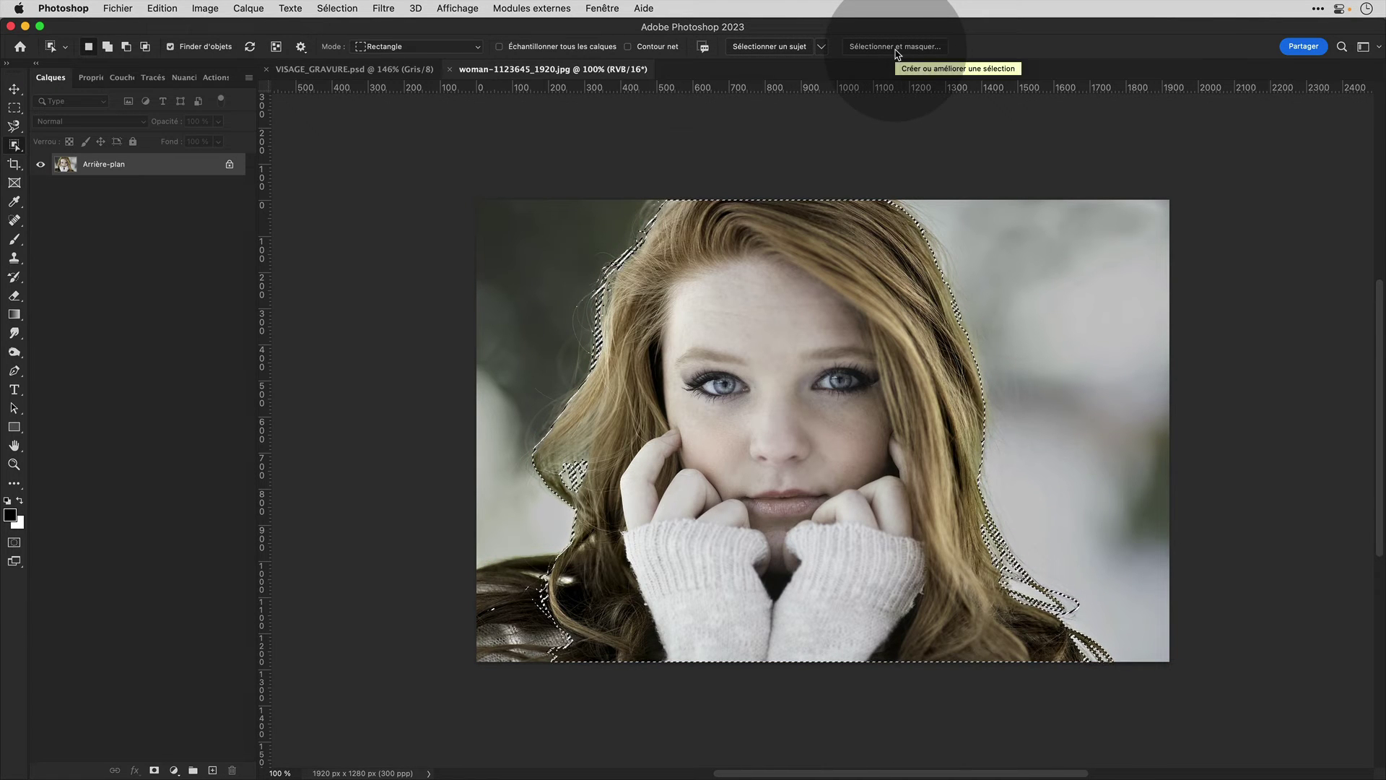
left_click(333, 8)
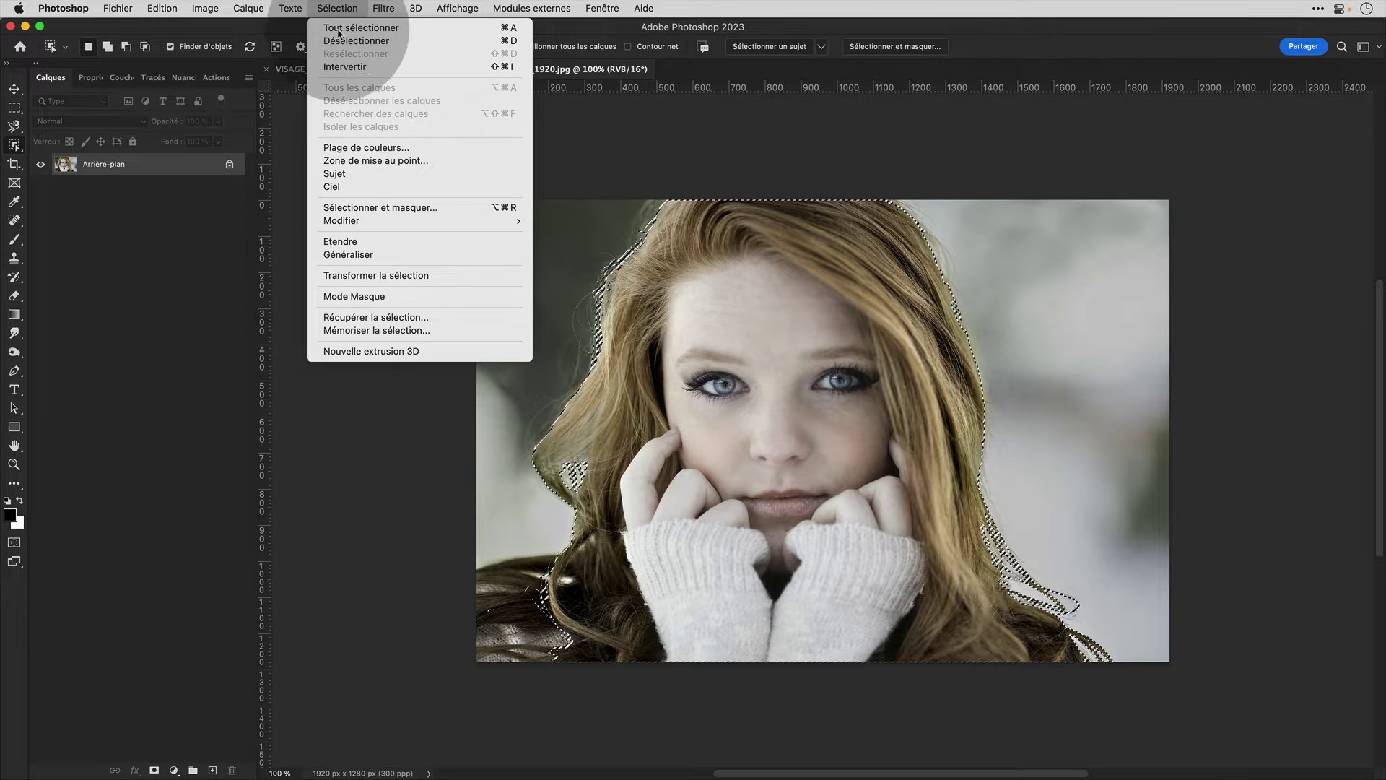
left_click(386, 331)
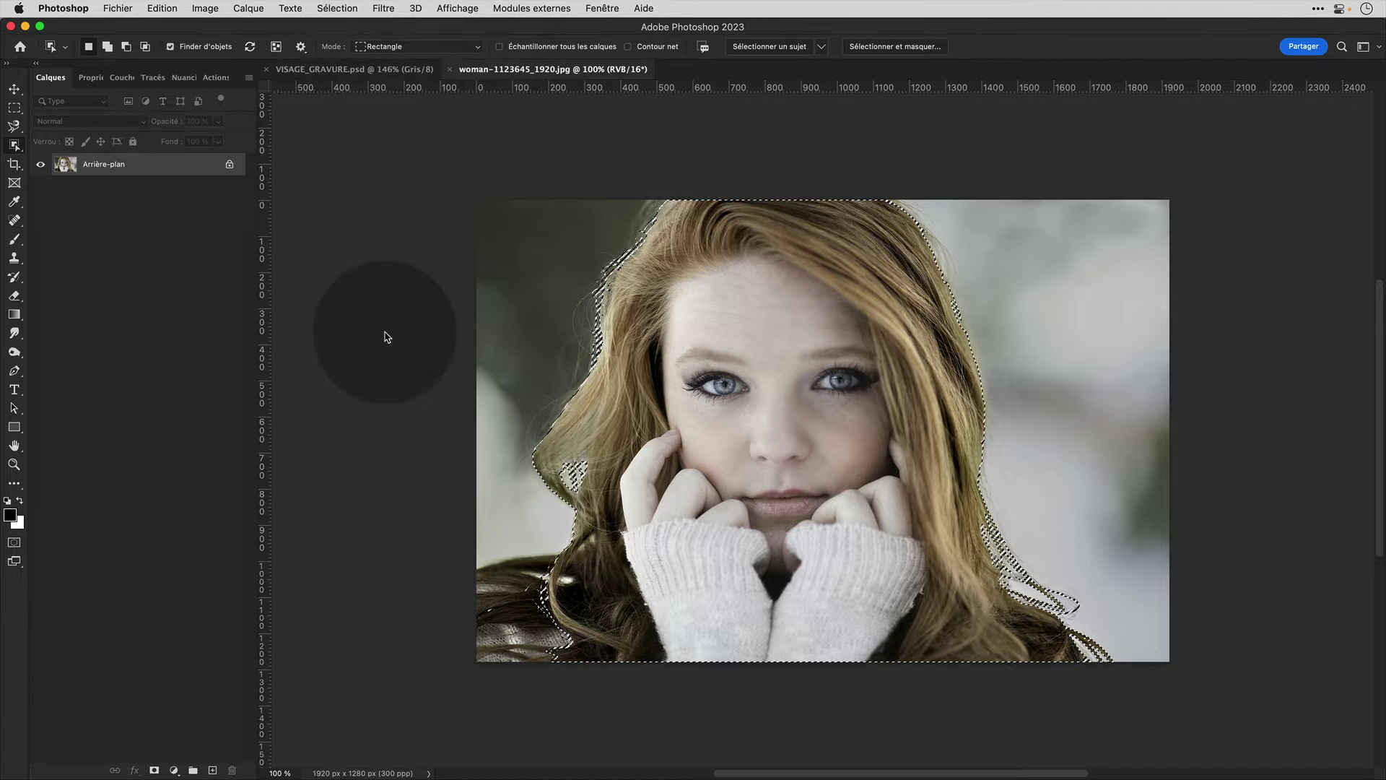
key("Return")
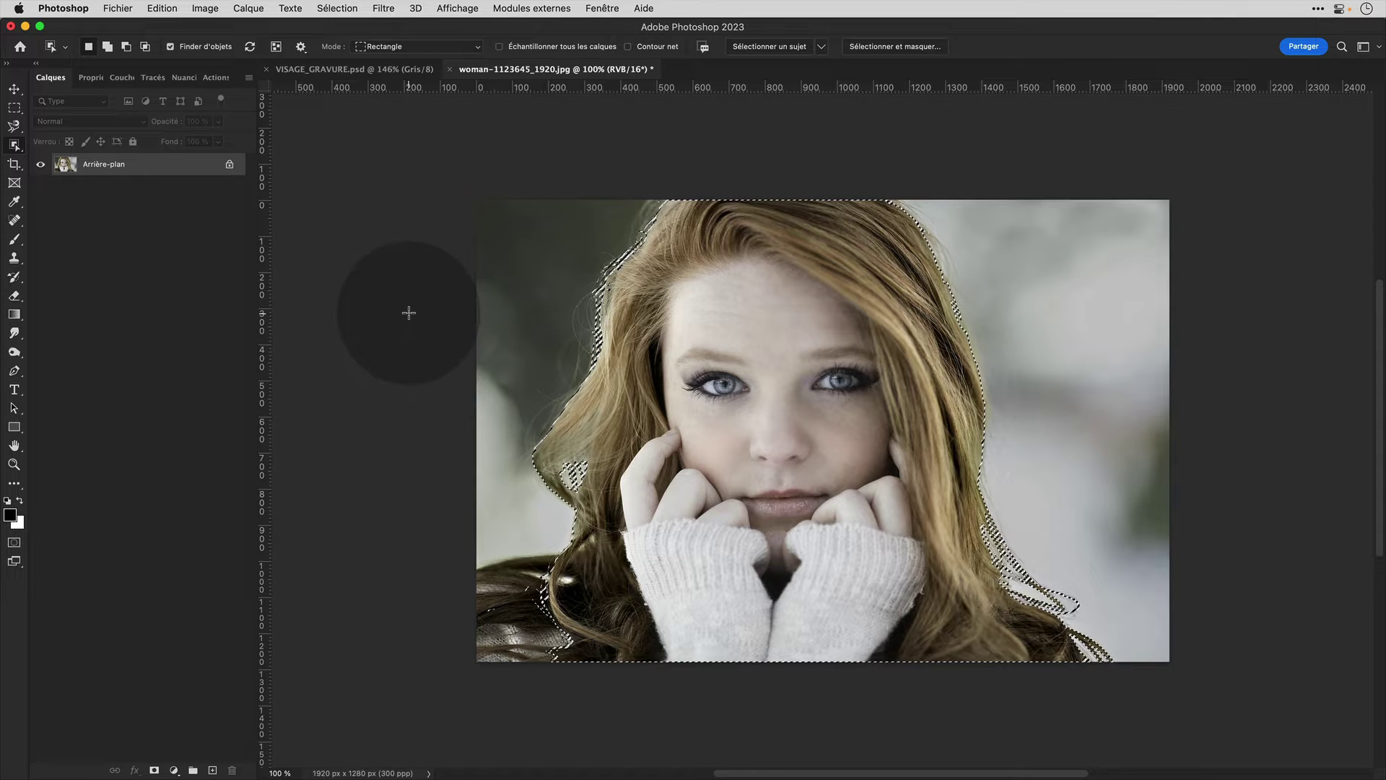
key("super+d")
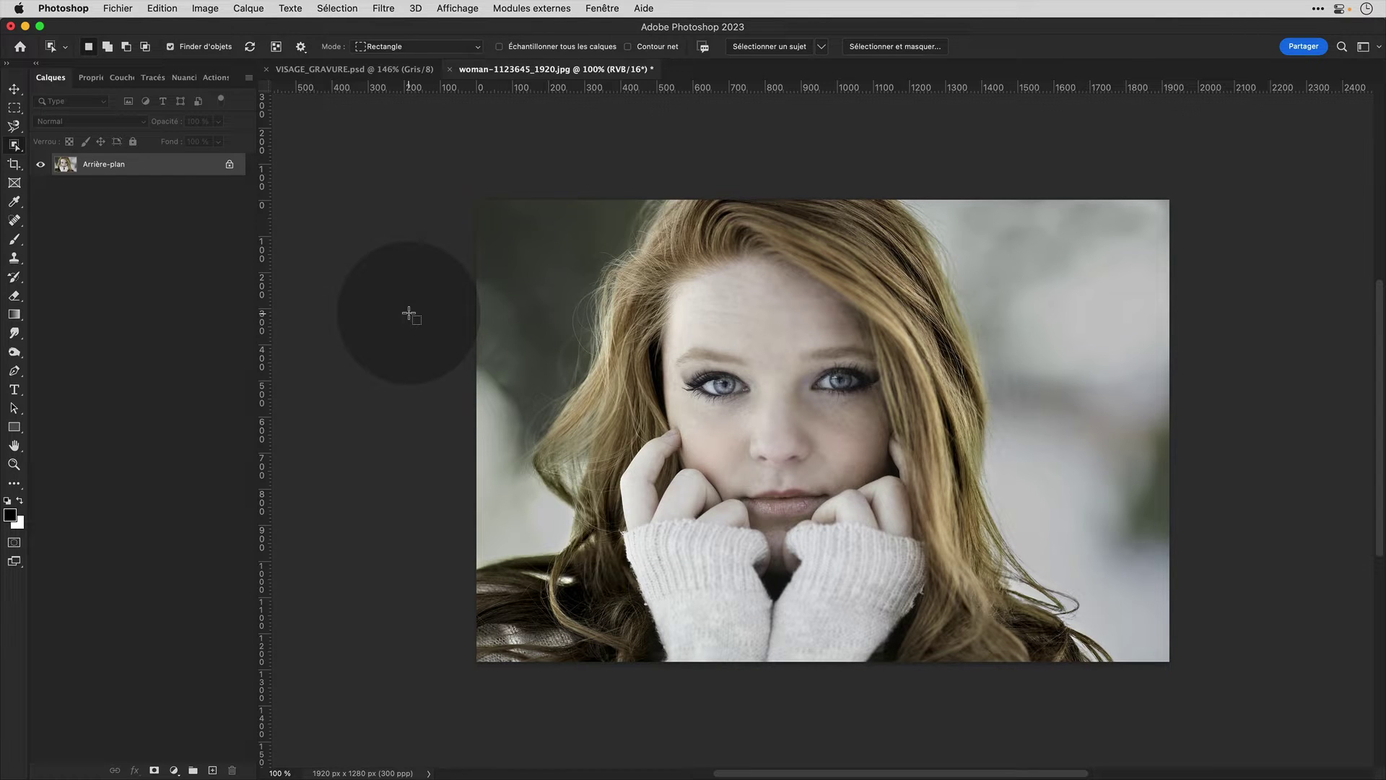
key("v")
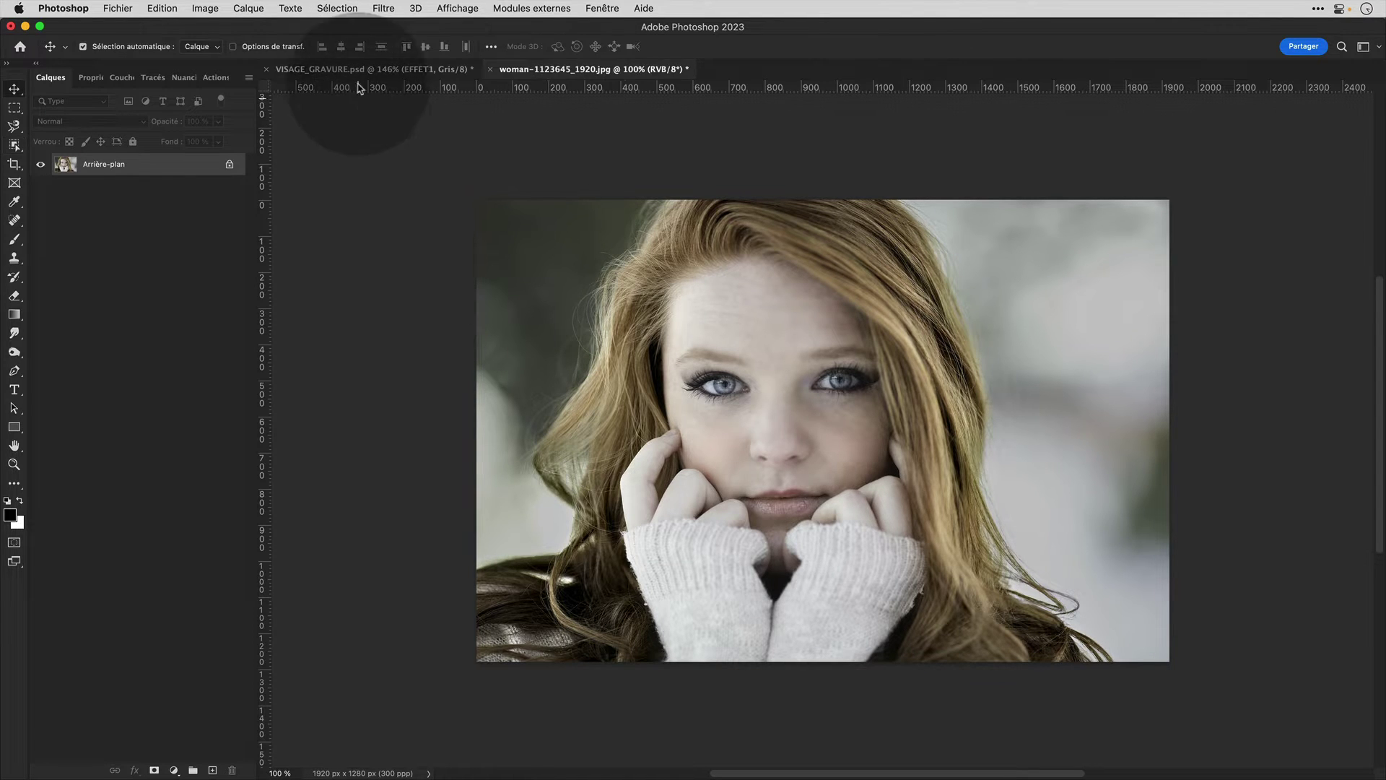
- Load the saved selection to copy the woman onto a new layer, and hide the Arrière-plan layer
left_click(337, 8)
left_click(383, 317)
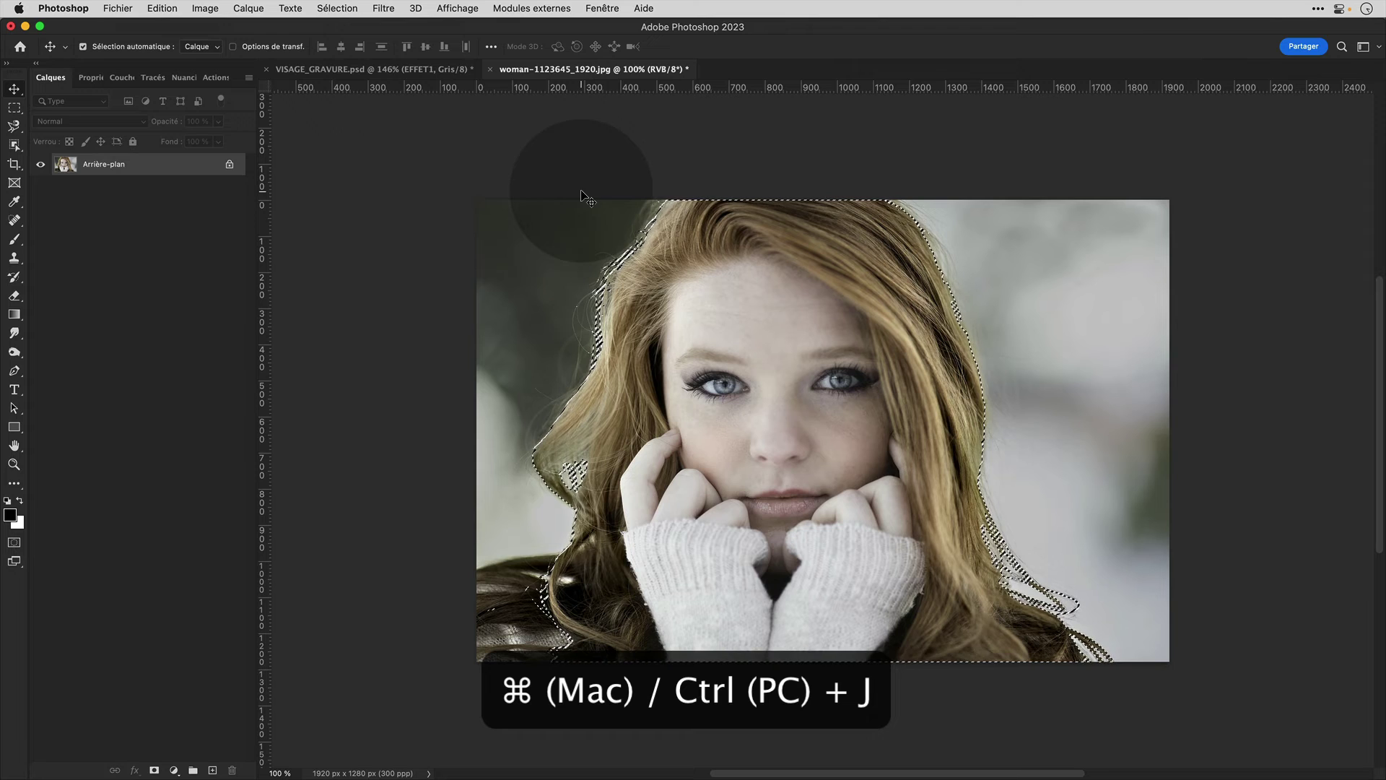
key("super+j")
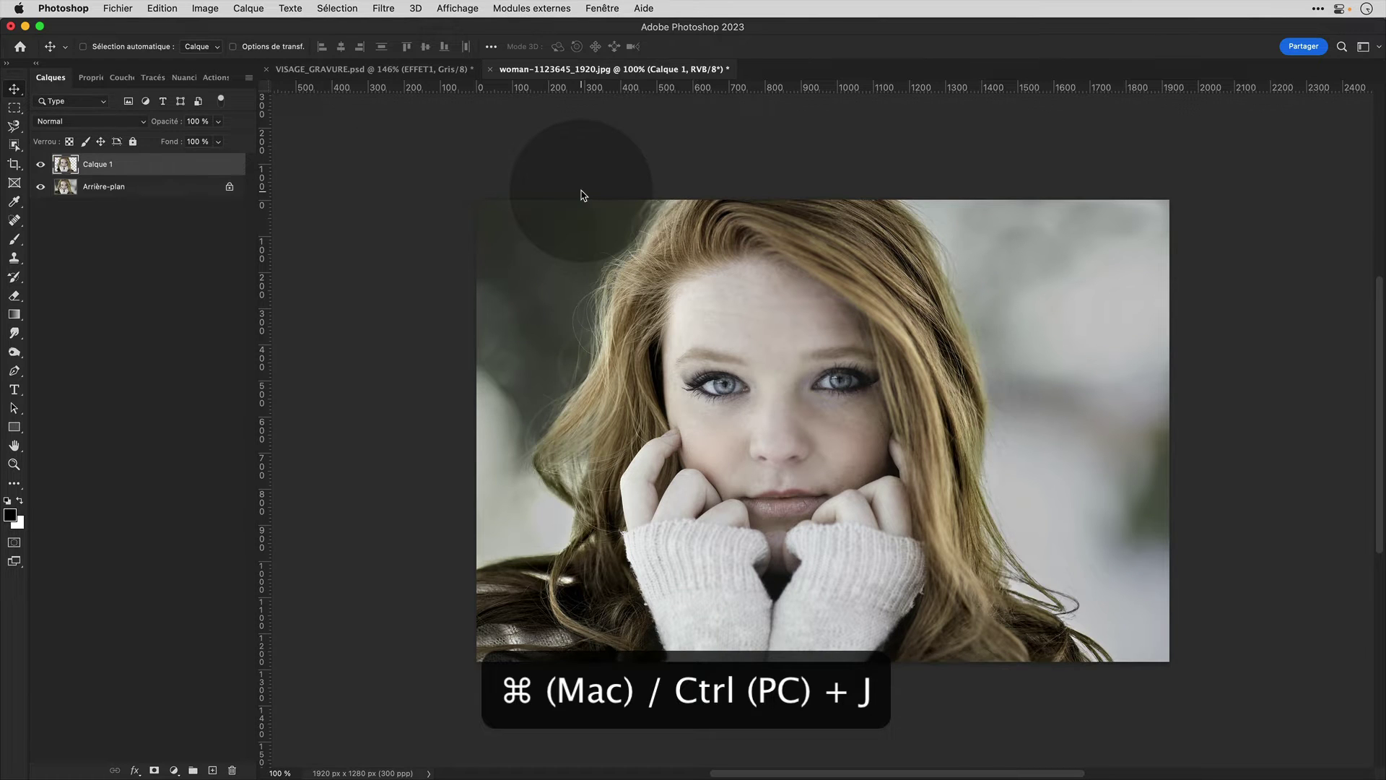
left_click(42, 188)
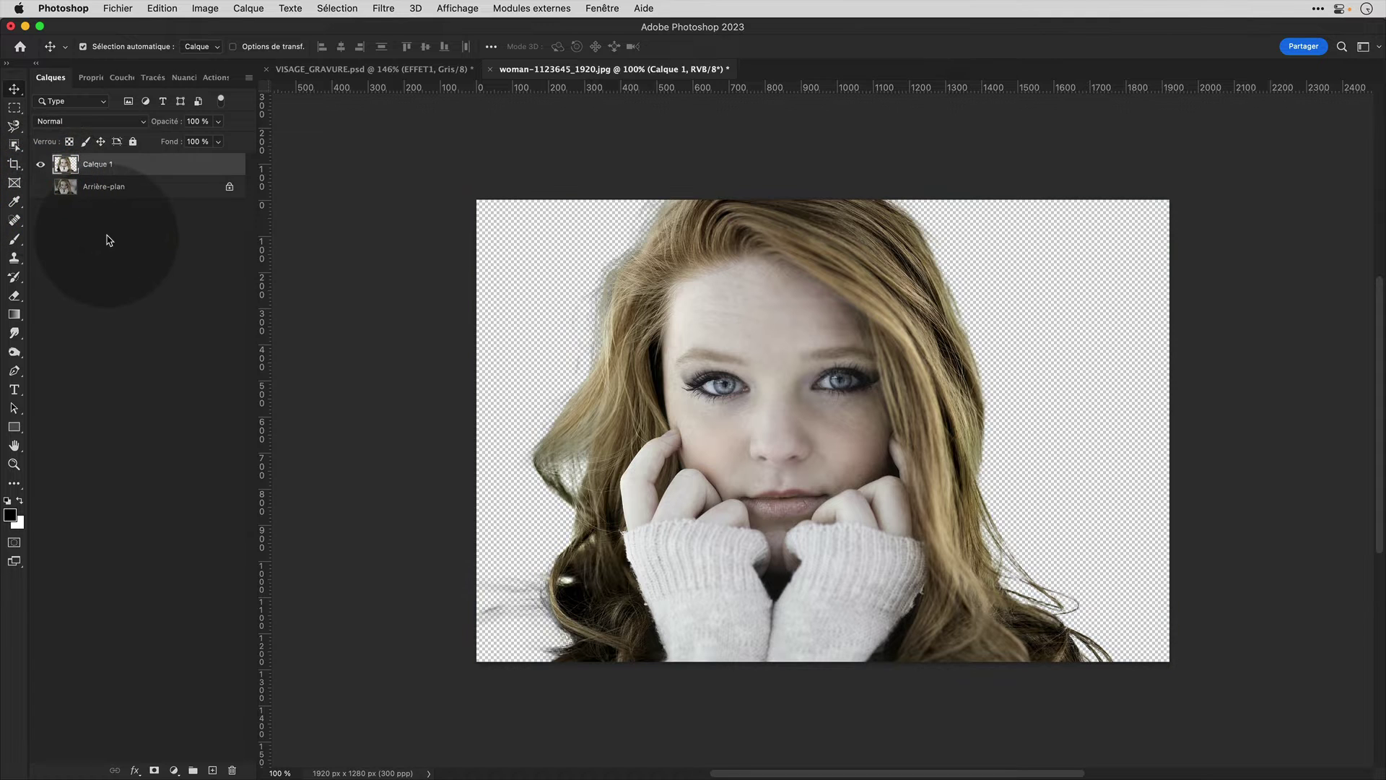
- Convert the cut-out layer Calque 1 to a smart object and rename it EFFET1
right_click(171, 165)
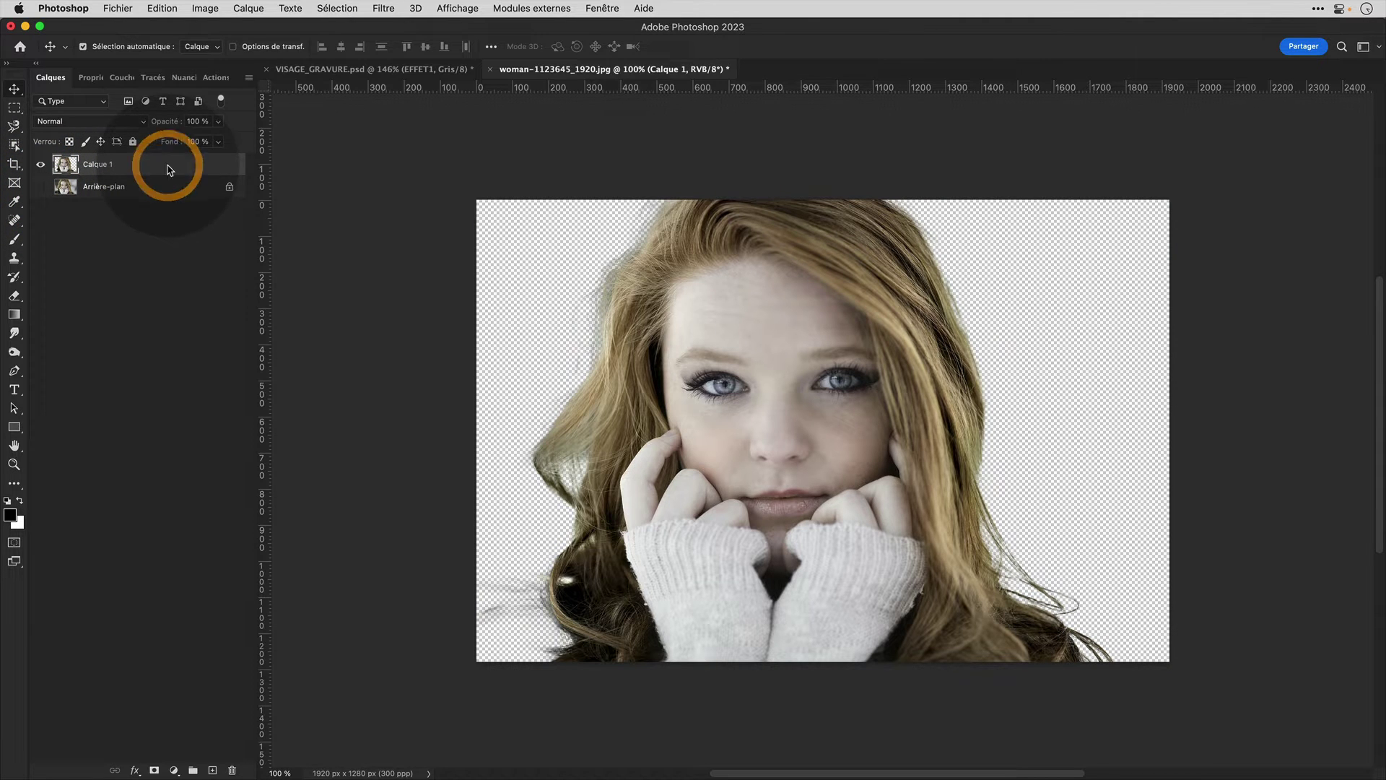
left_click(185, 283)
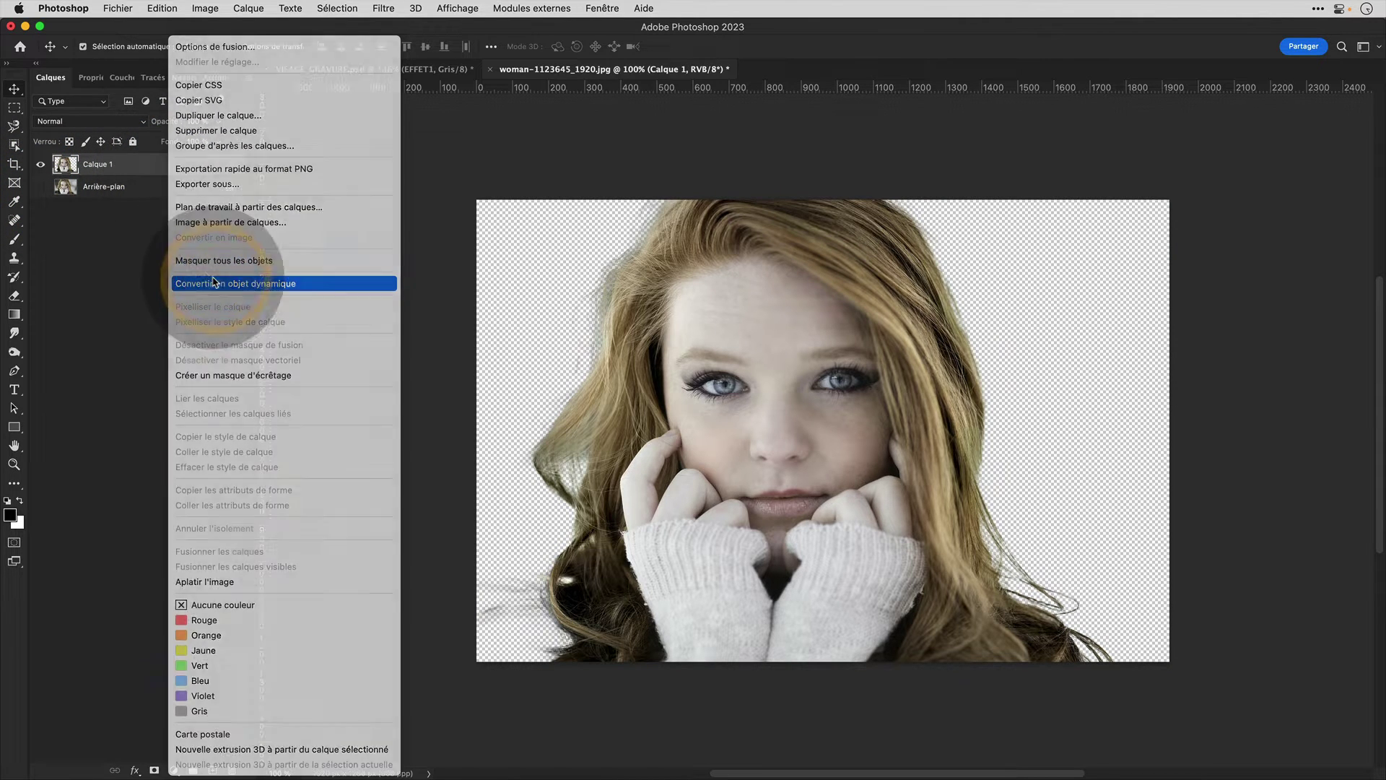
double_click(96, 165)
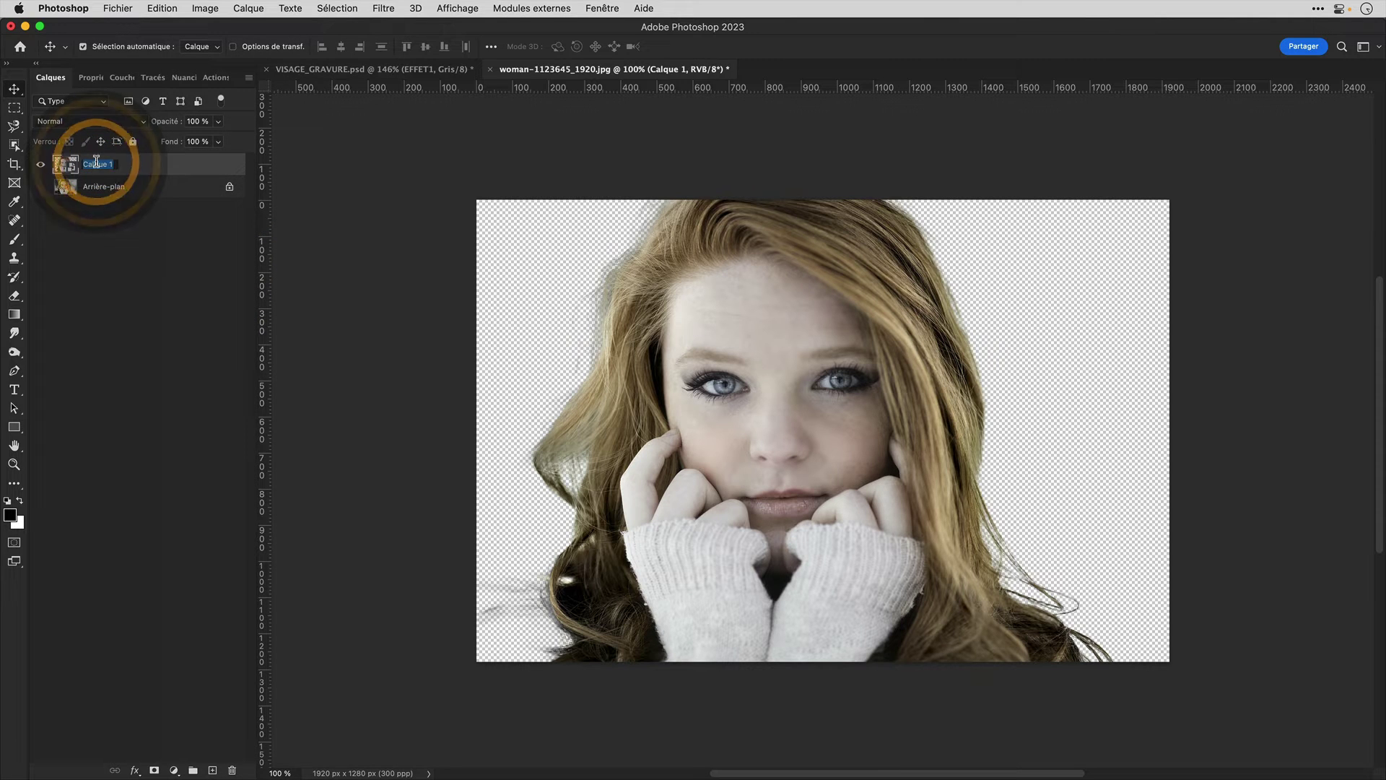
type("EFFET1")
key("Return")
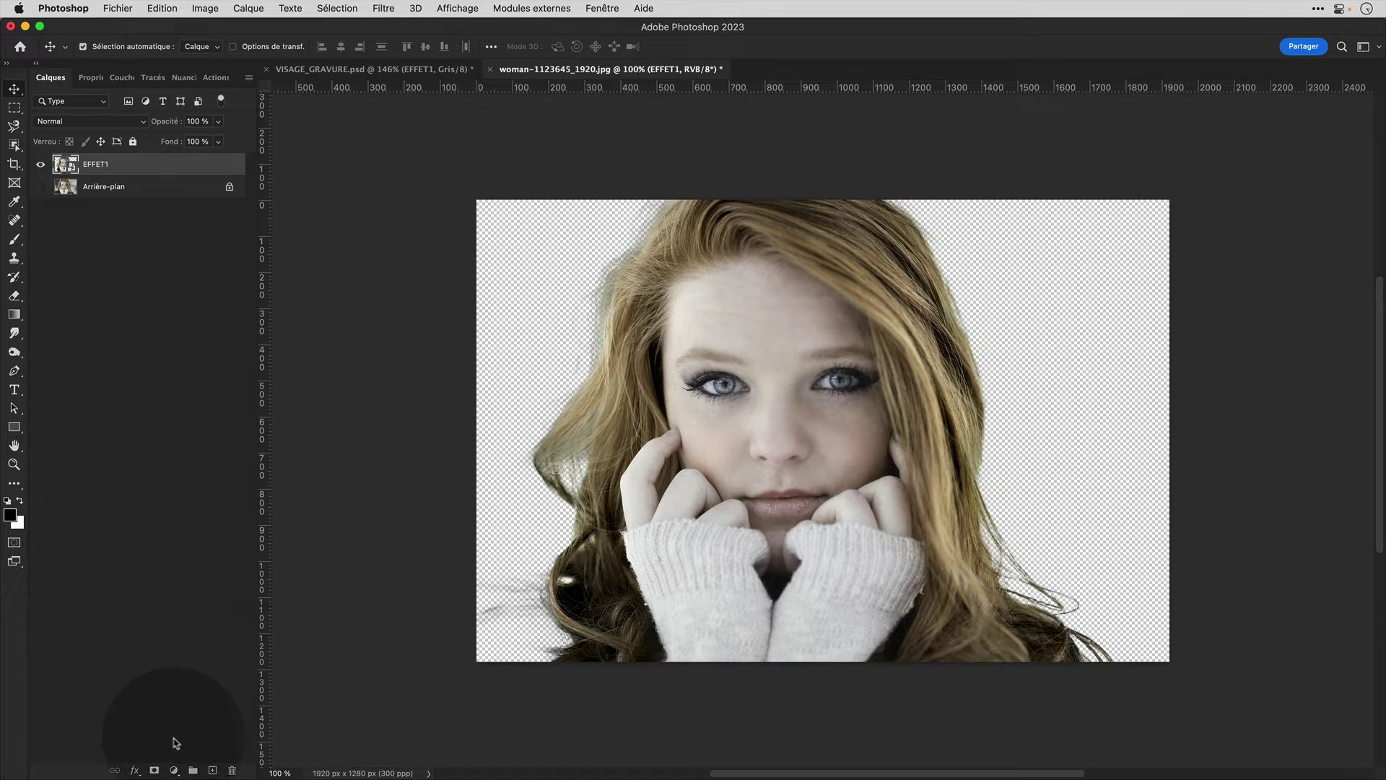
- Add a Noir et blanc adjustment layer with the default preset above EFFET1
left_click(174, 771)
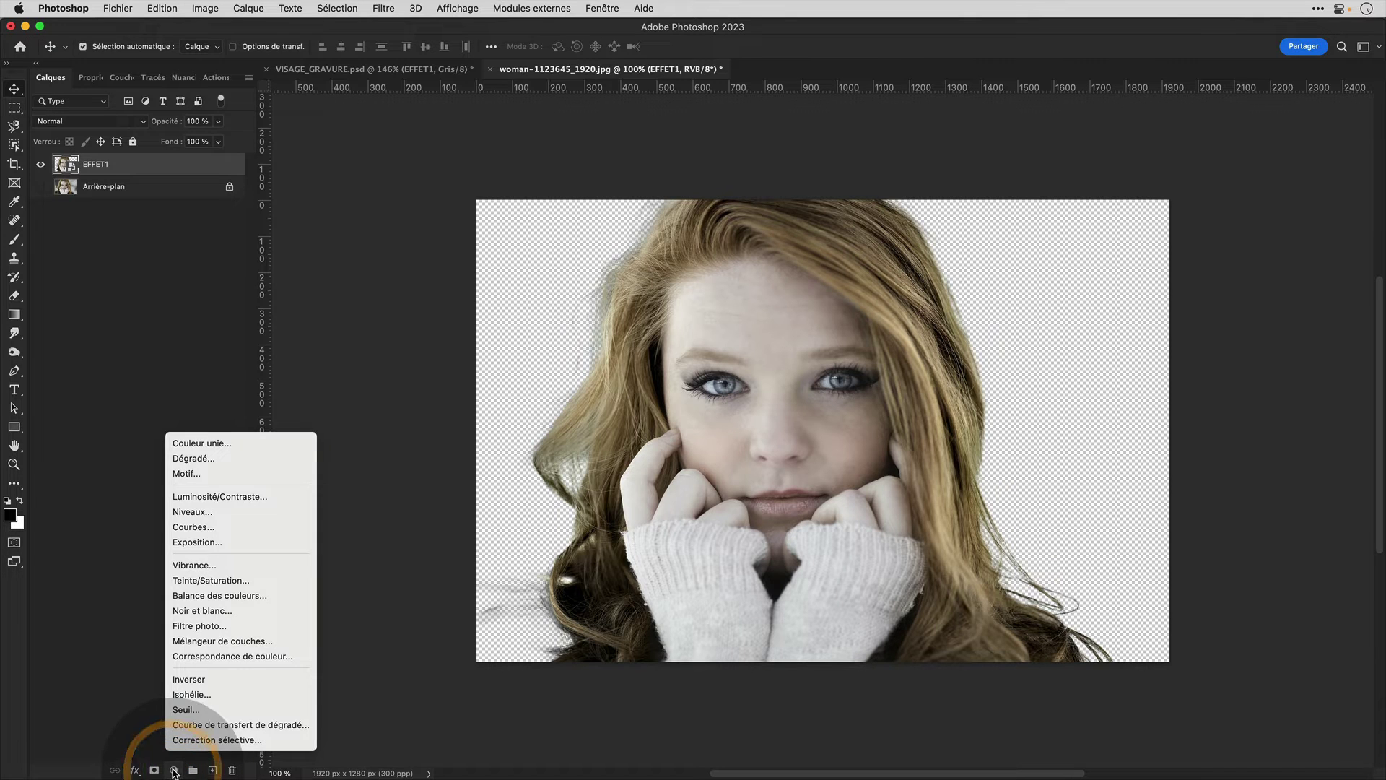
left_click(220, 617)
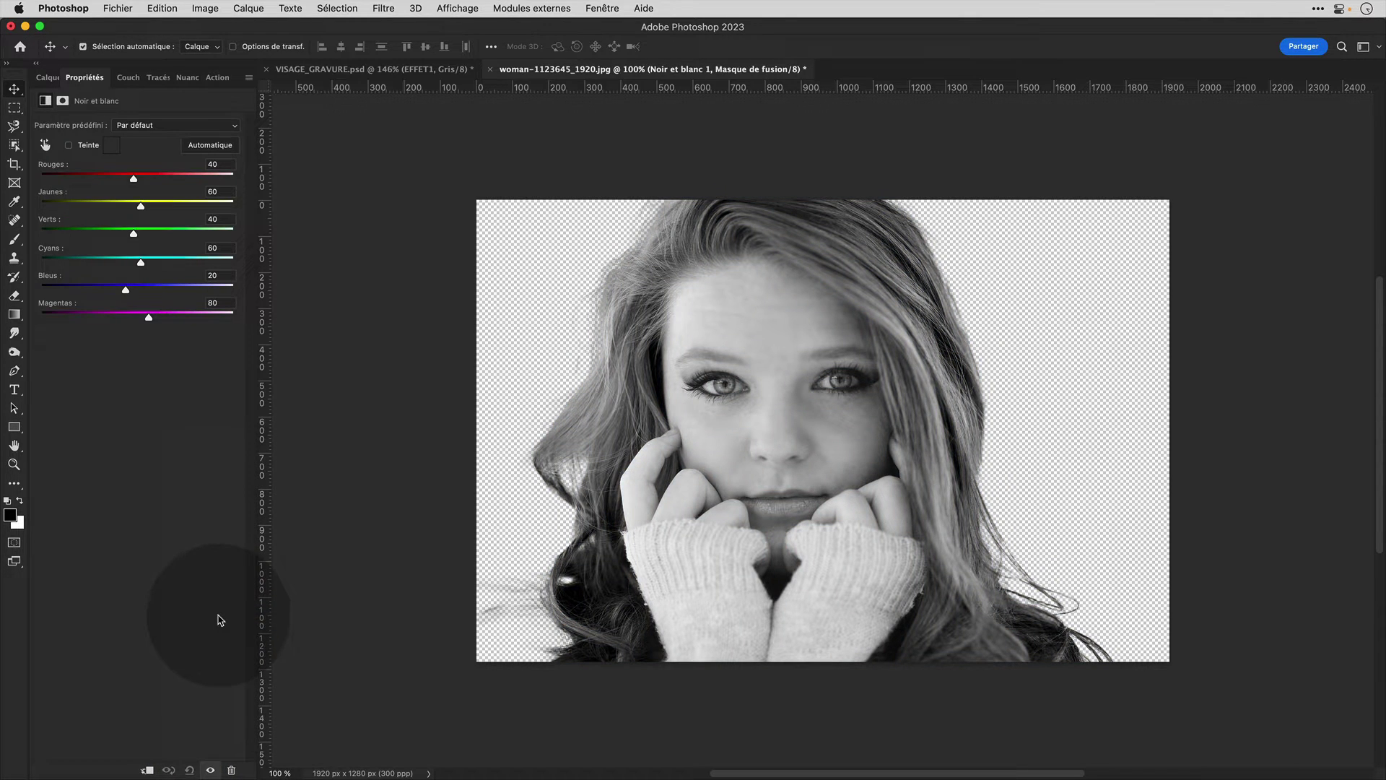
left_click(48, 77)
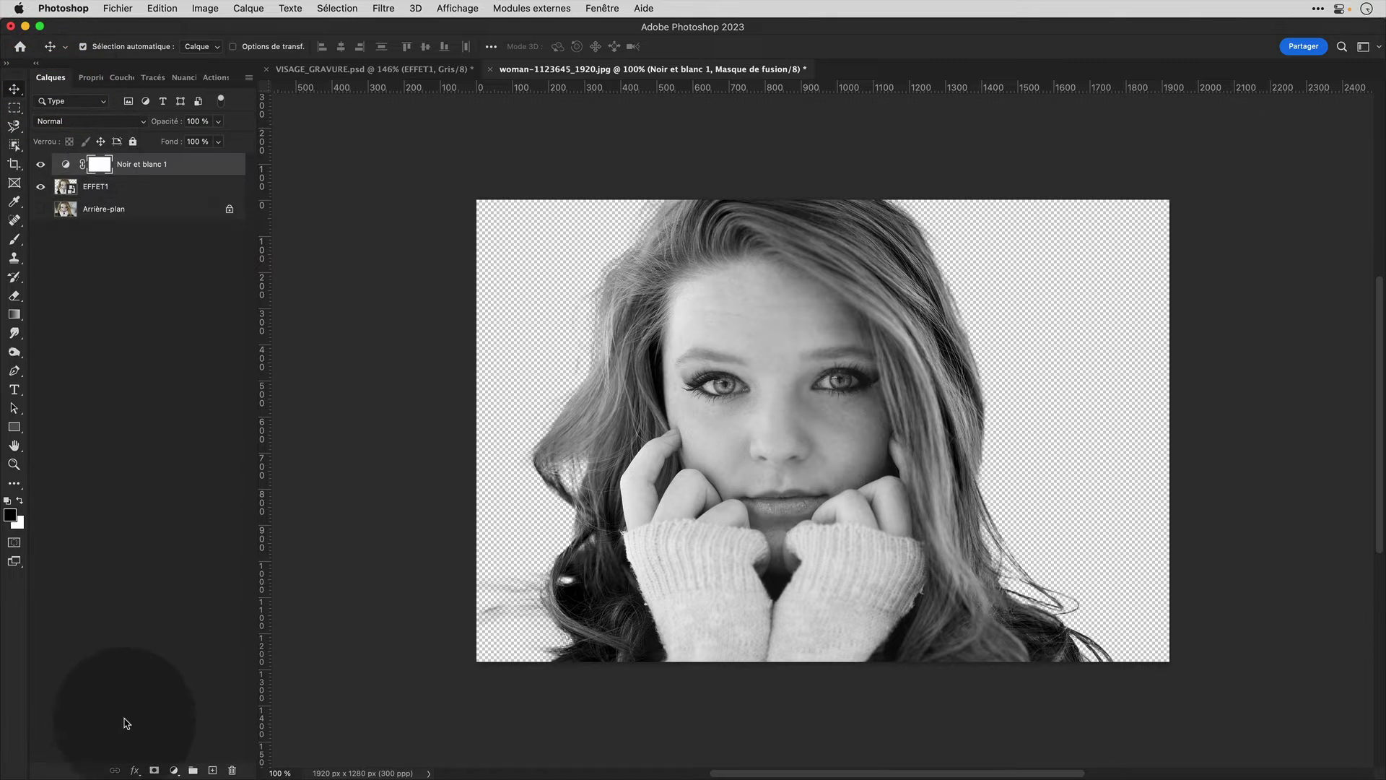
- Add a Courbes adjustment layer that lifts the shadows from input 35 to output 74 and adds a second point restraining the highlights
left_click(172, 771)
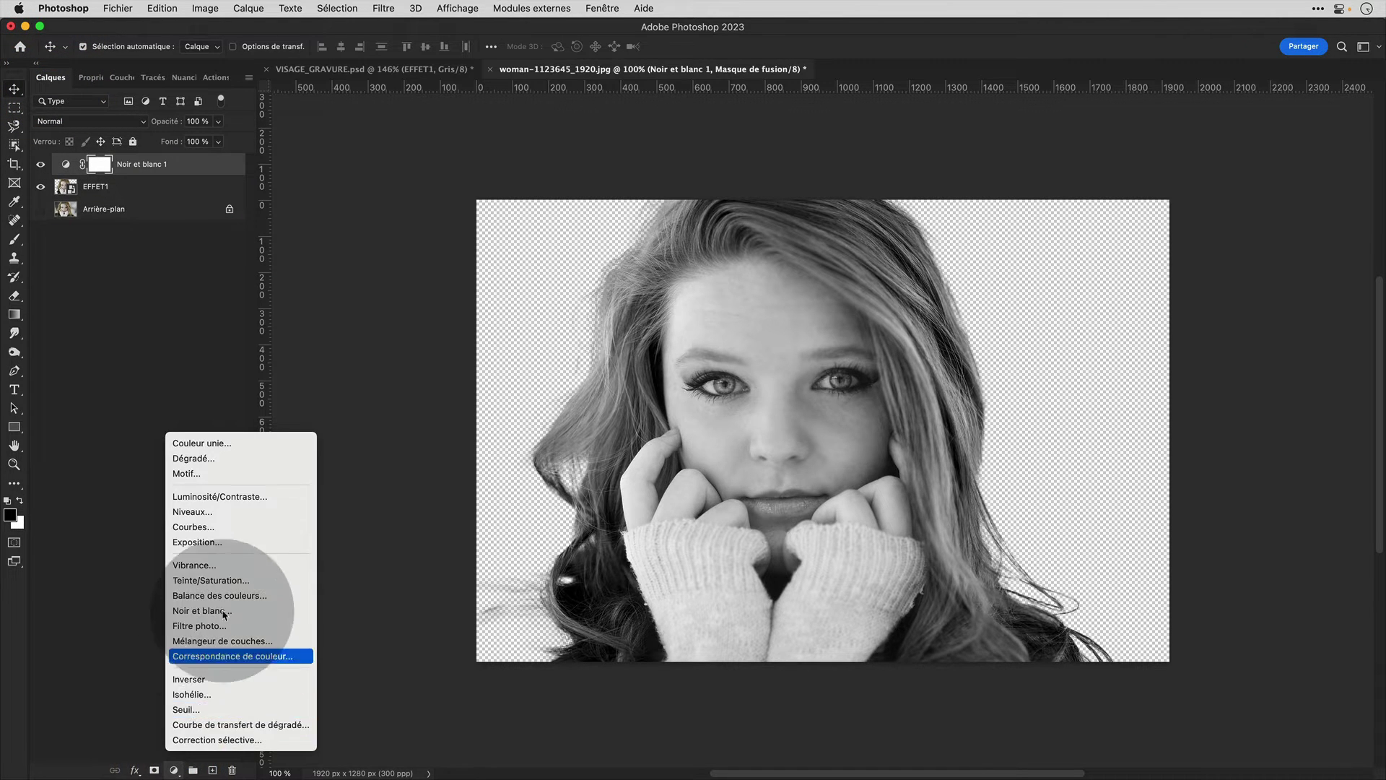
left_click(195, 526)
left_click_drag(122, 264, 113, 252)
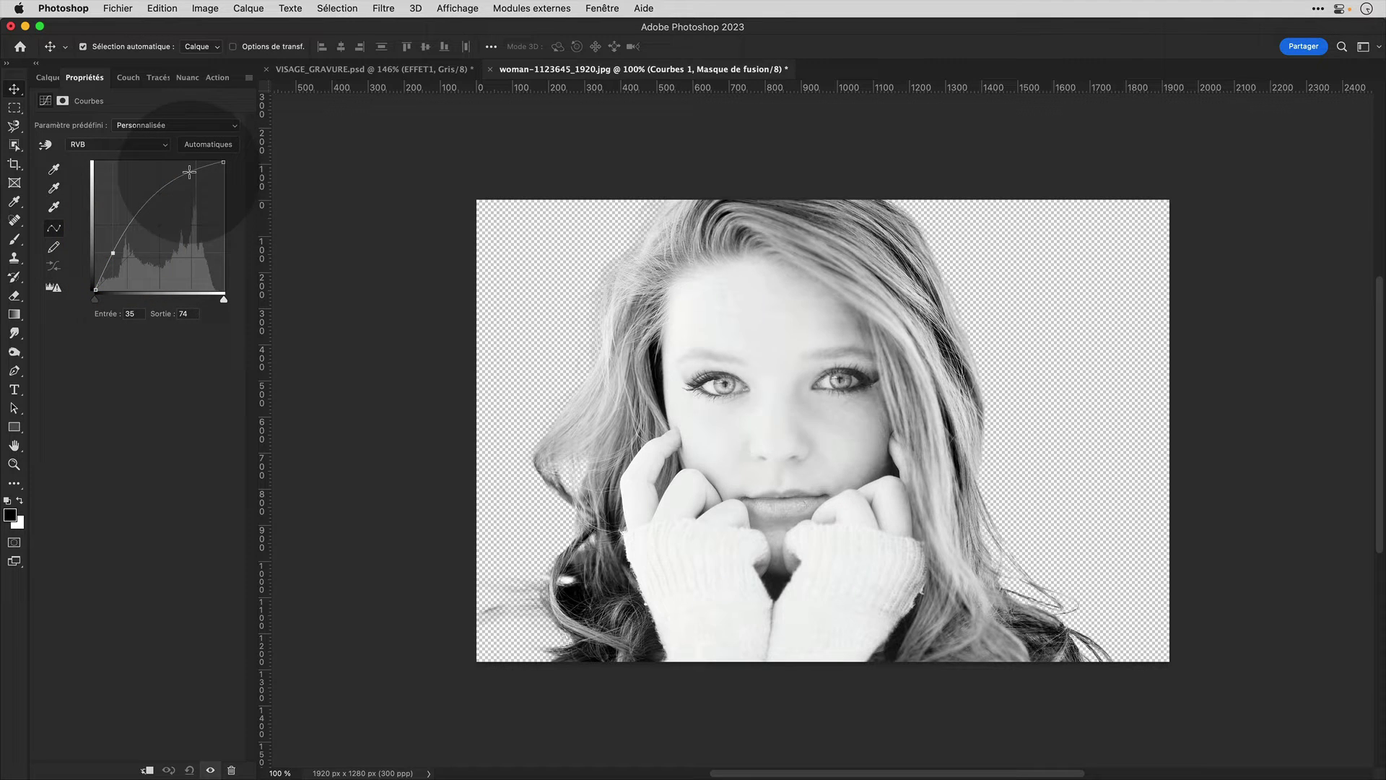
left_click(190, 178)
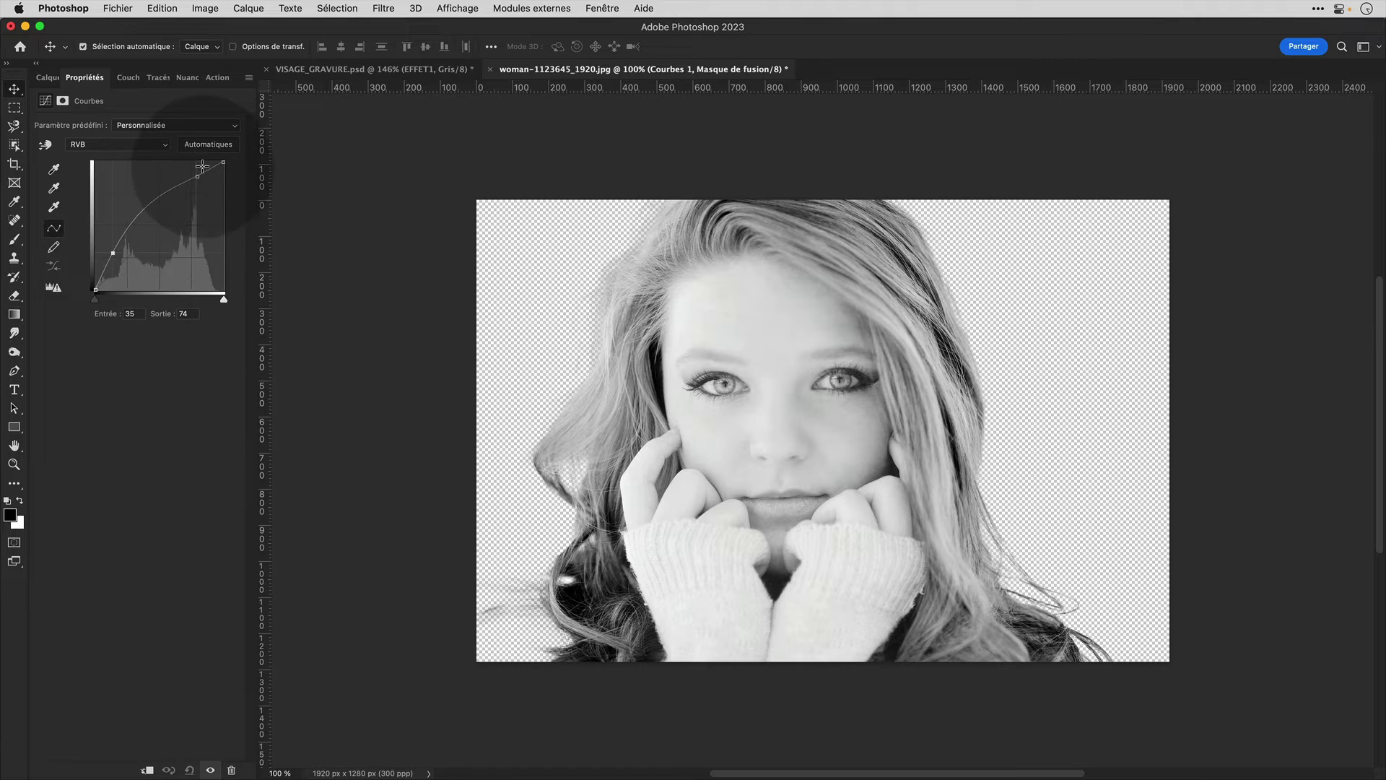
left_click(48, 78)
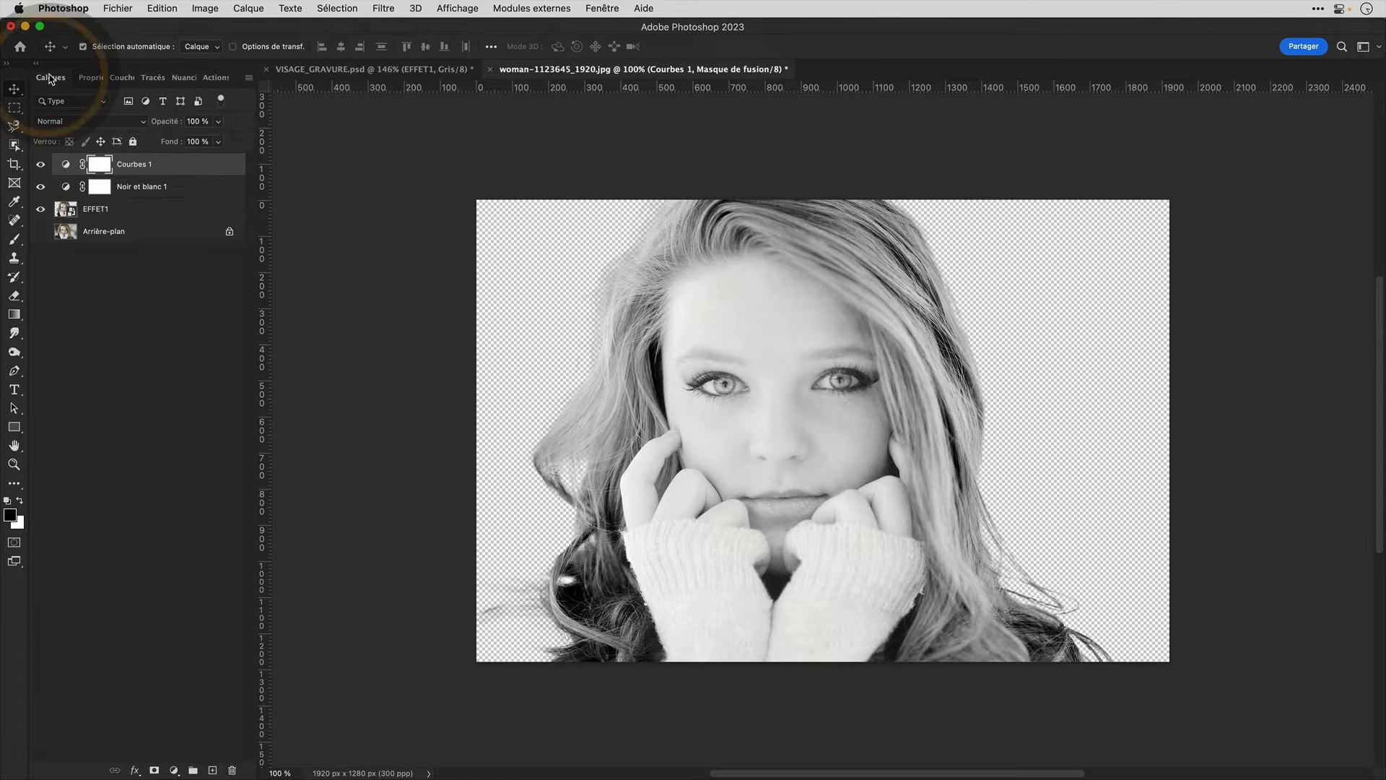
- Select the EFFET1 layer for the Filter Gallery and make sure the image mode is 8 bits/couche
left_click(107, 213)
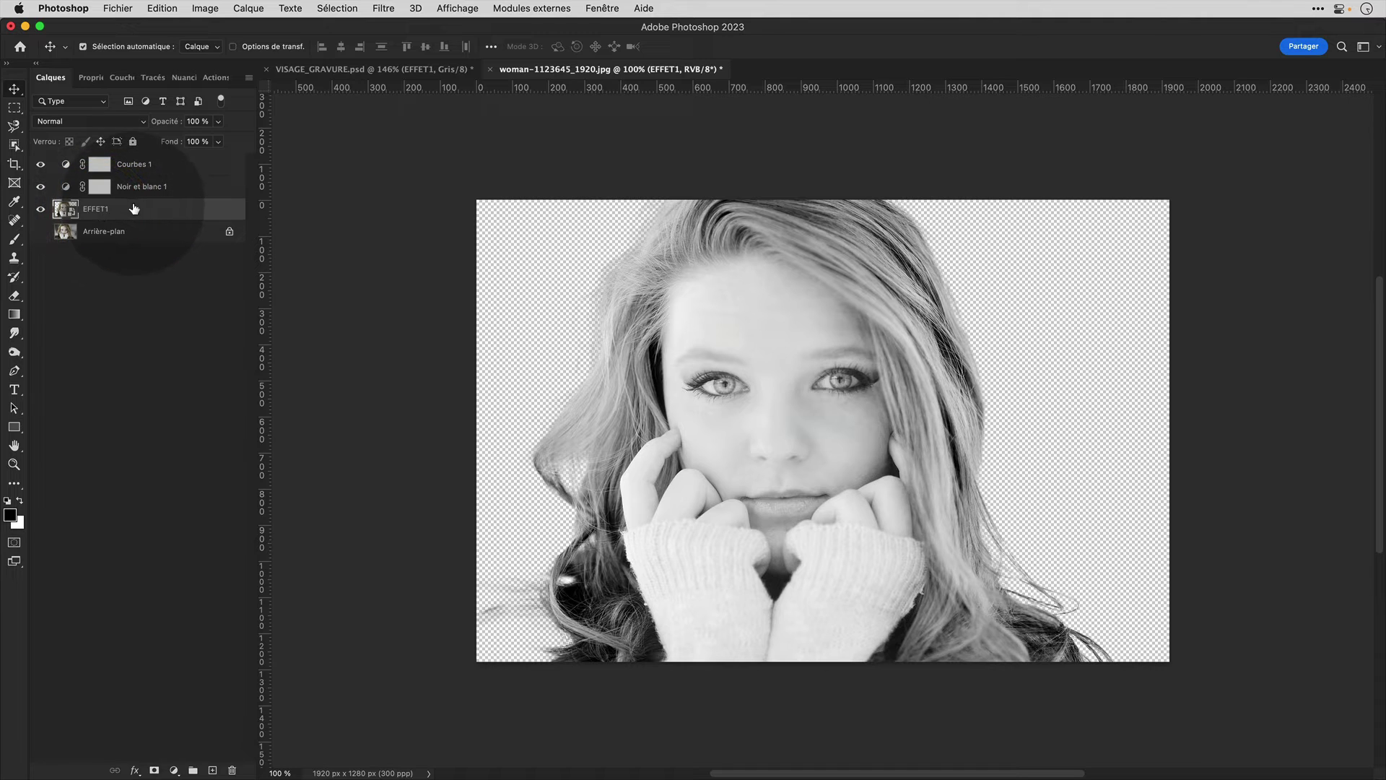
left_click(388, 9)
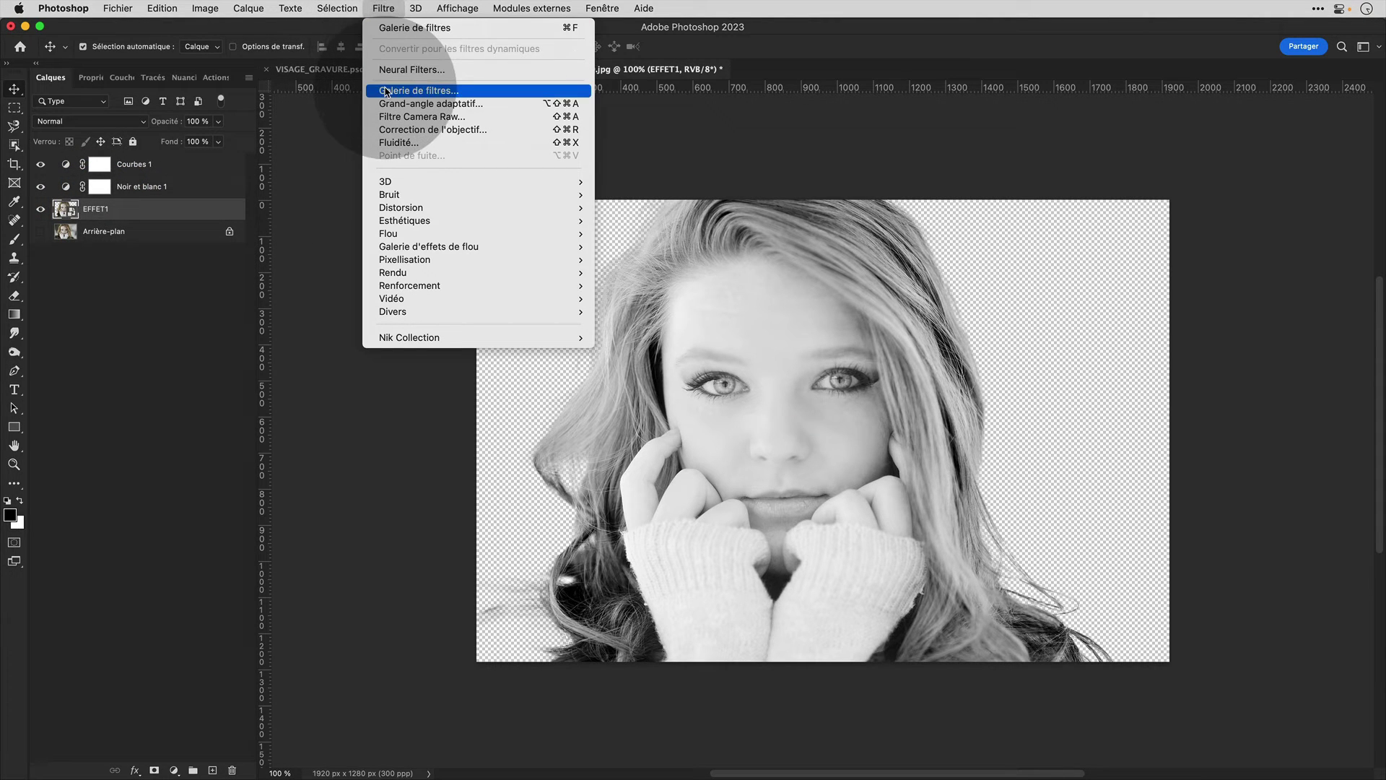
left_click(479, 95)
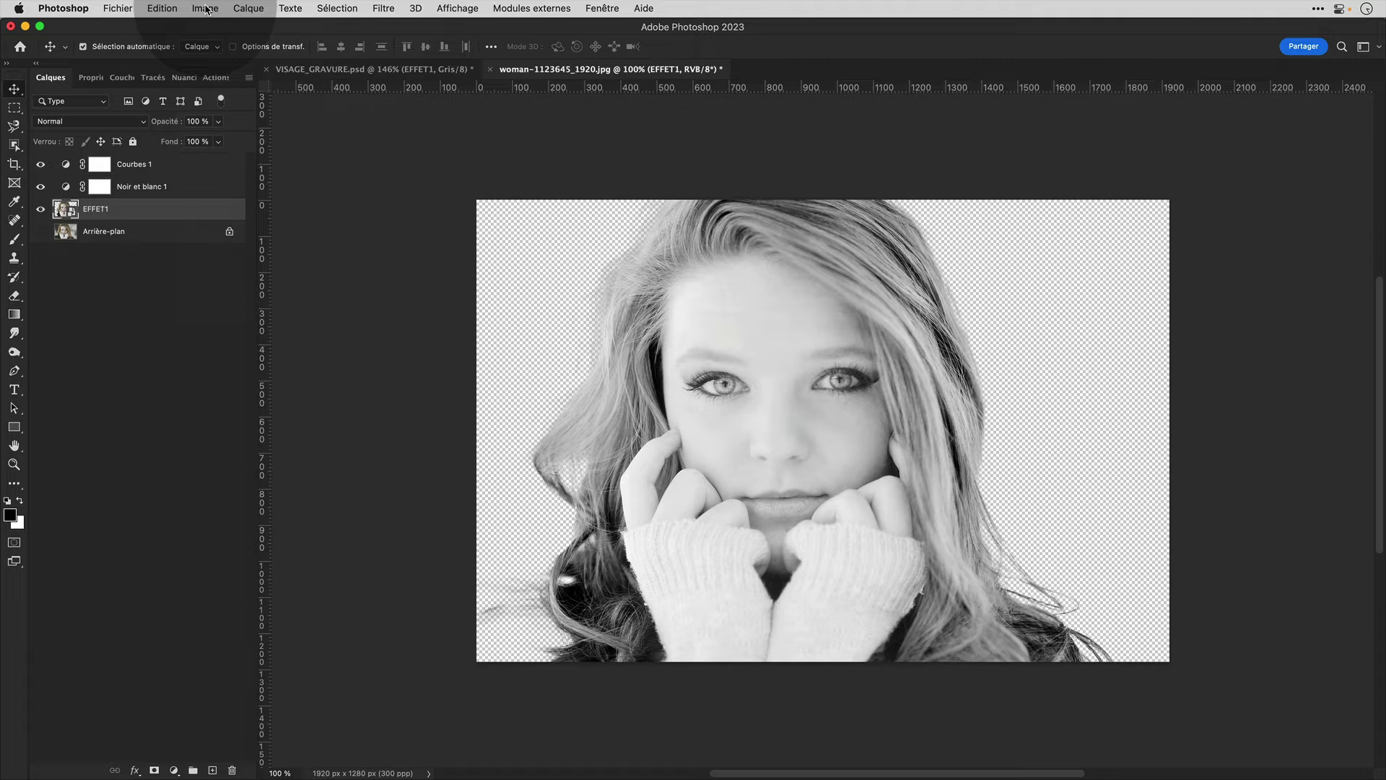
left_click(206, 9)
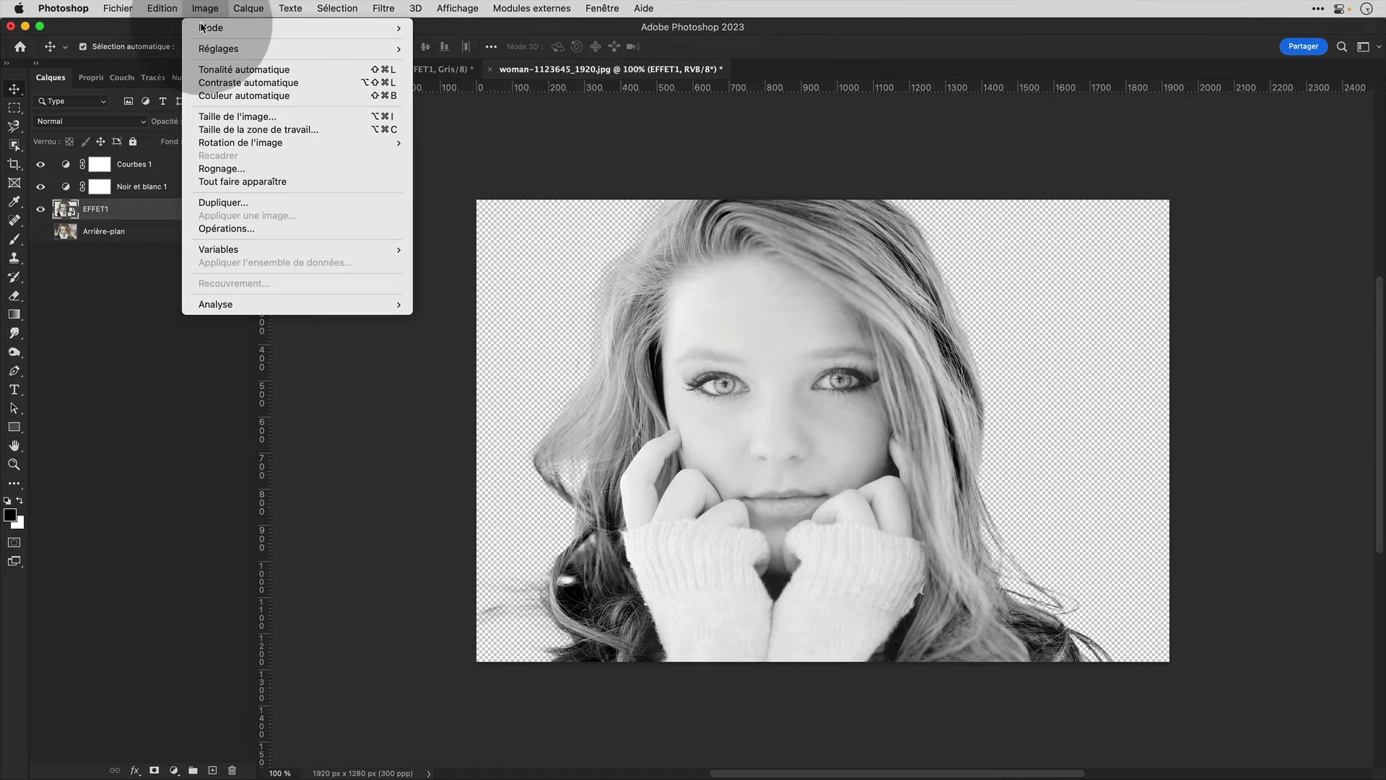
mouse_move(388, 35)
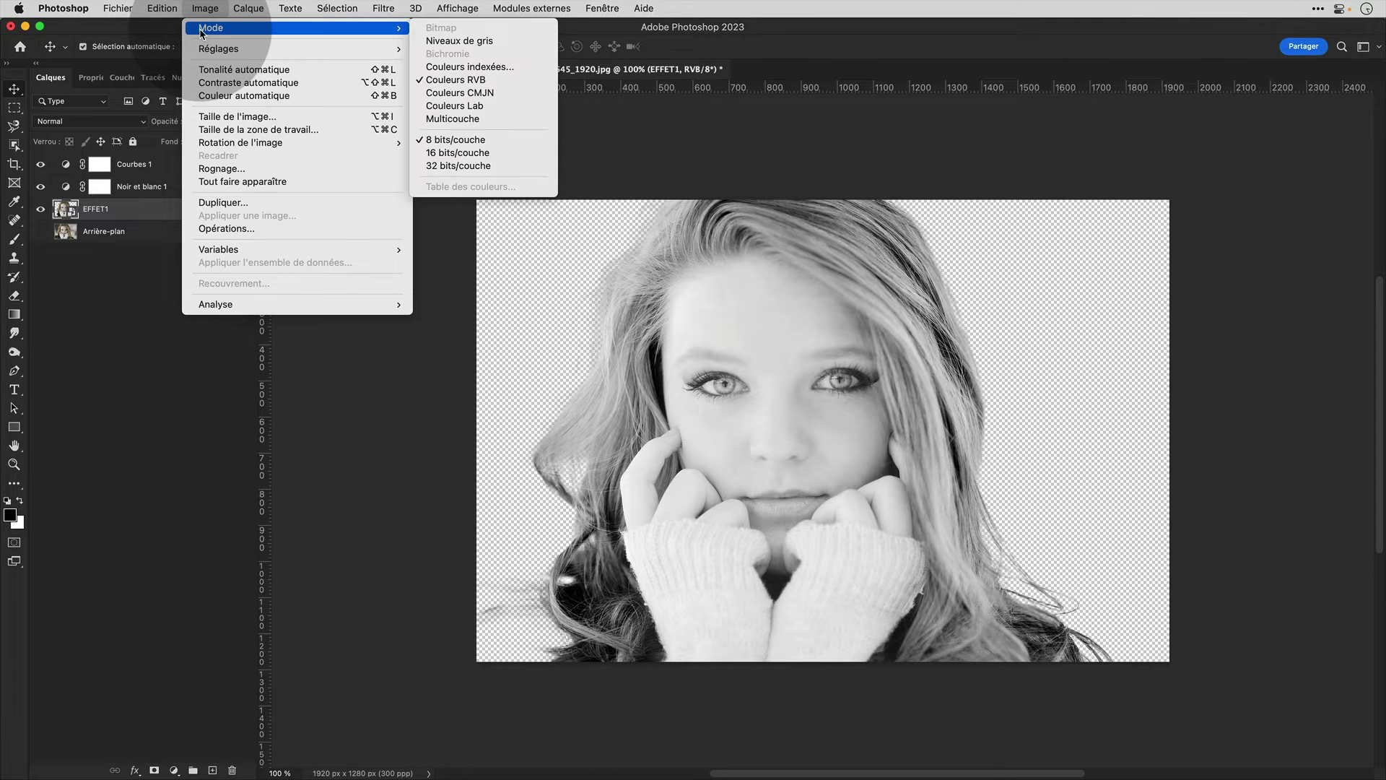
left_click(483, 146)
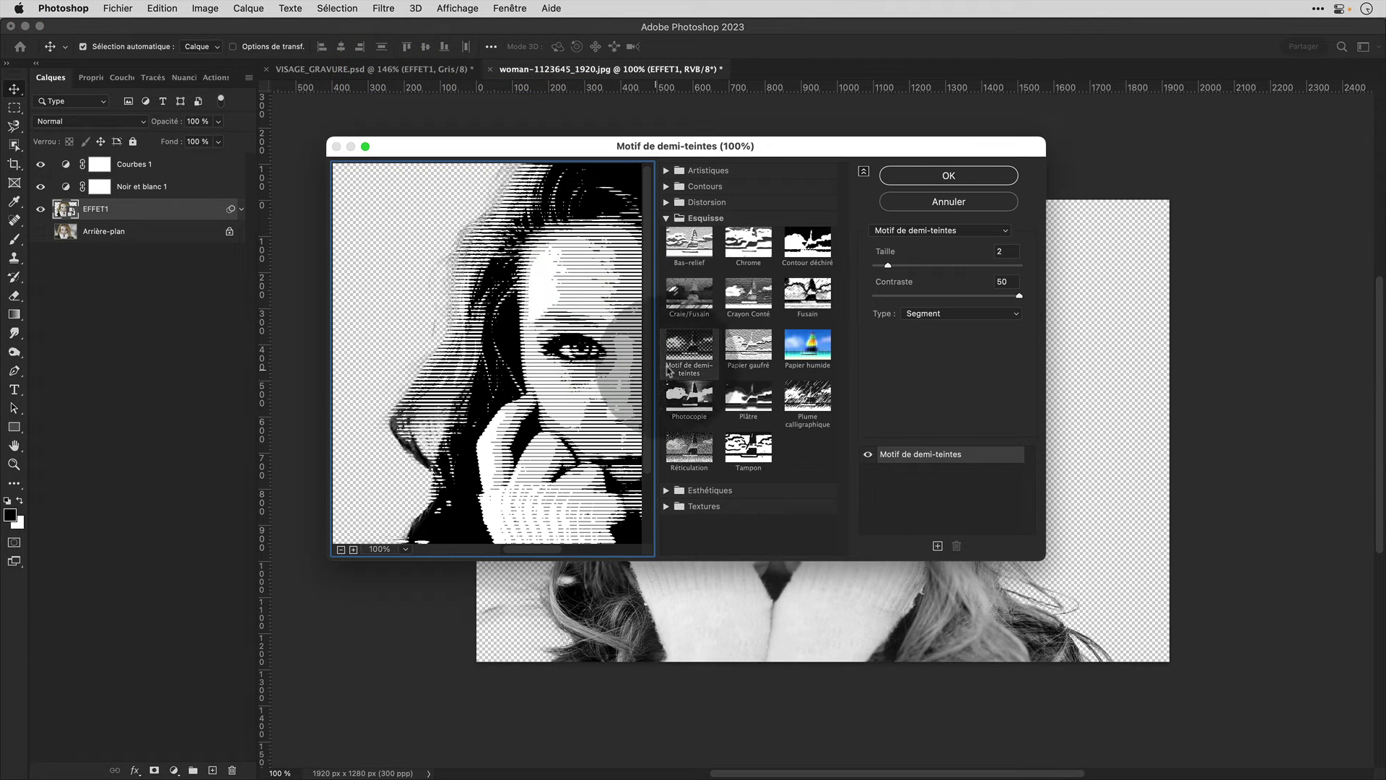
- Apply the Motif de demi-teintes filter to EFFET1 with Taille 2, Contraste 50 and Type Segment
left_click(687, 361)
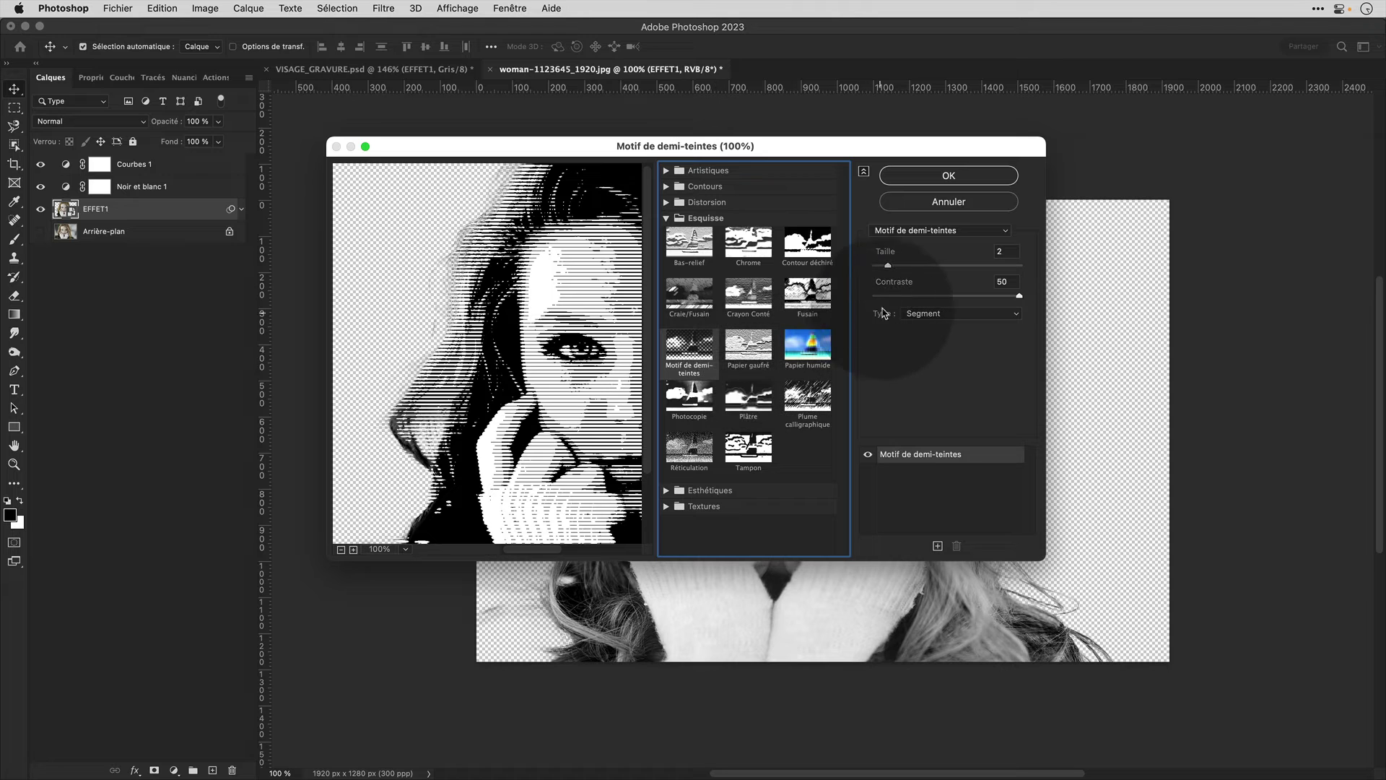
left_click(891, 268)
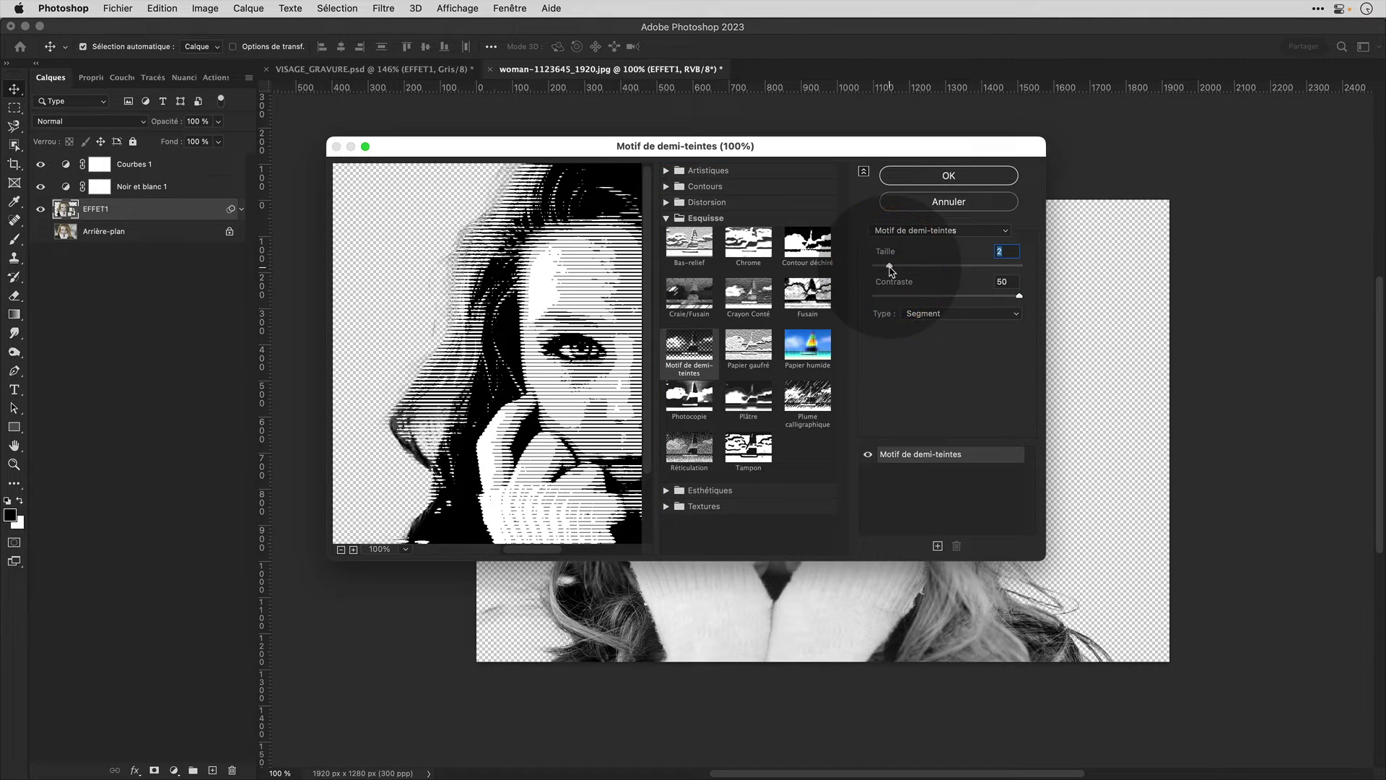
left_click(943, 177)
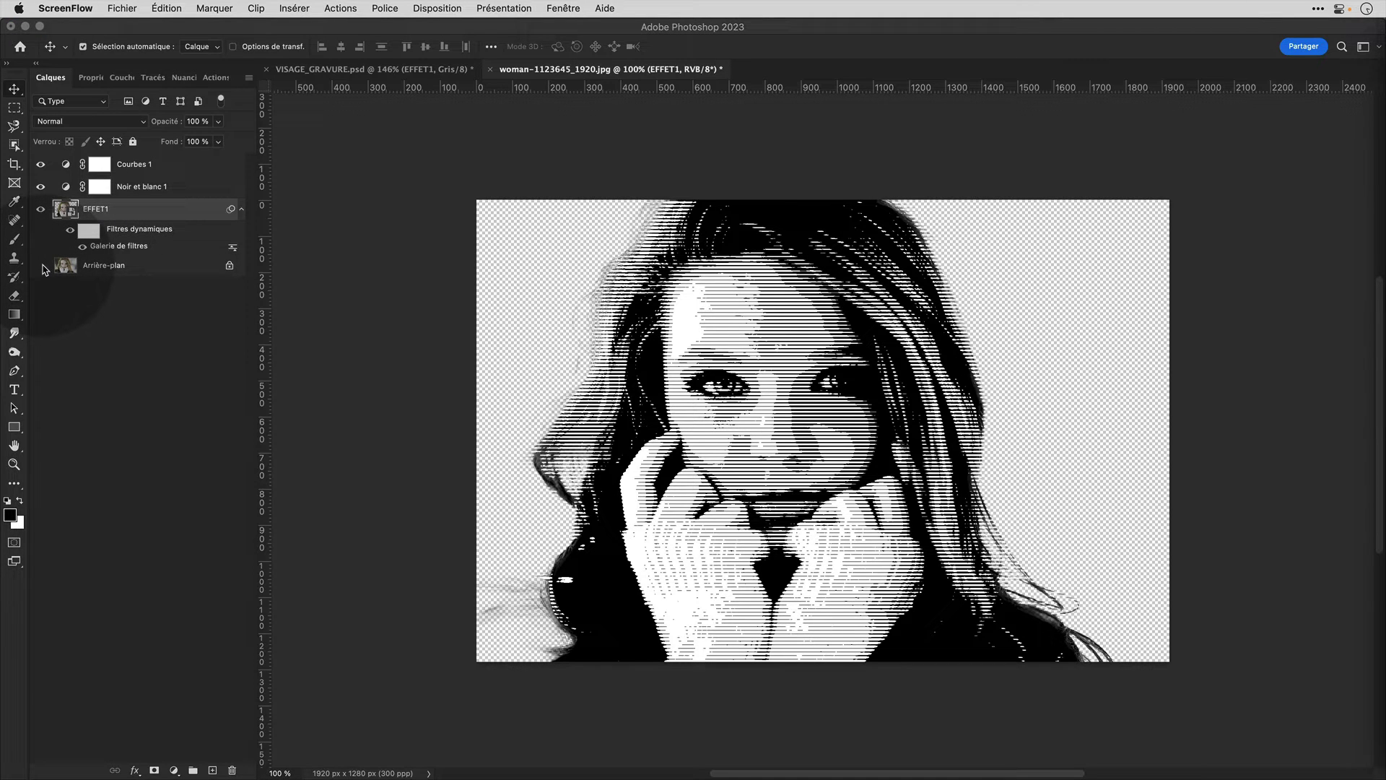
- Show the Arrière-plan layer, copy the woman from it with the saved selection, and place the new layer at the top of the stack
left_click(101, 265)
left_click(41, 265)
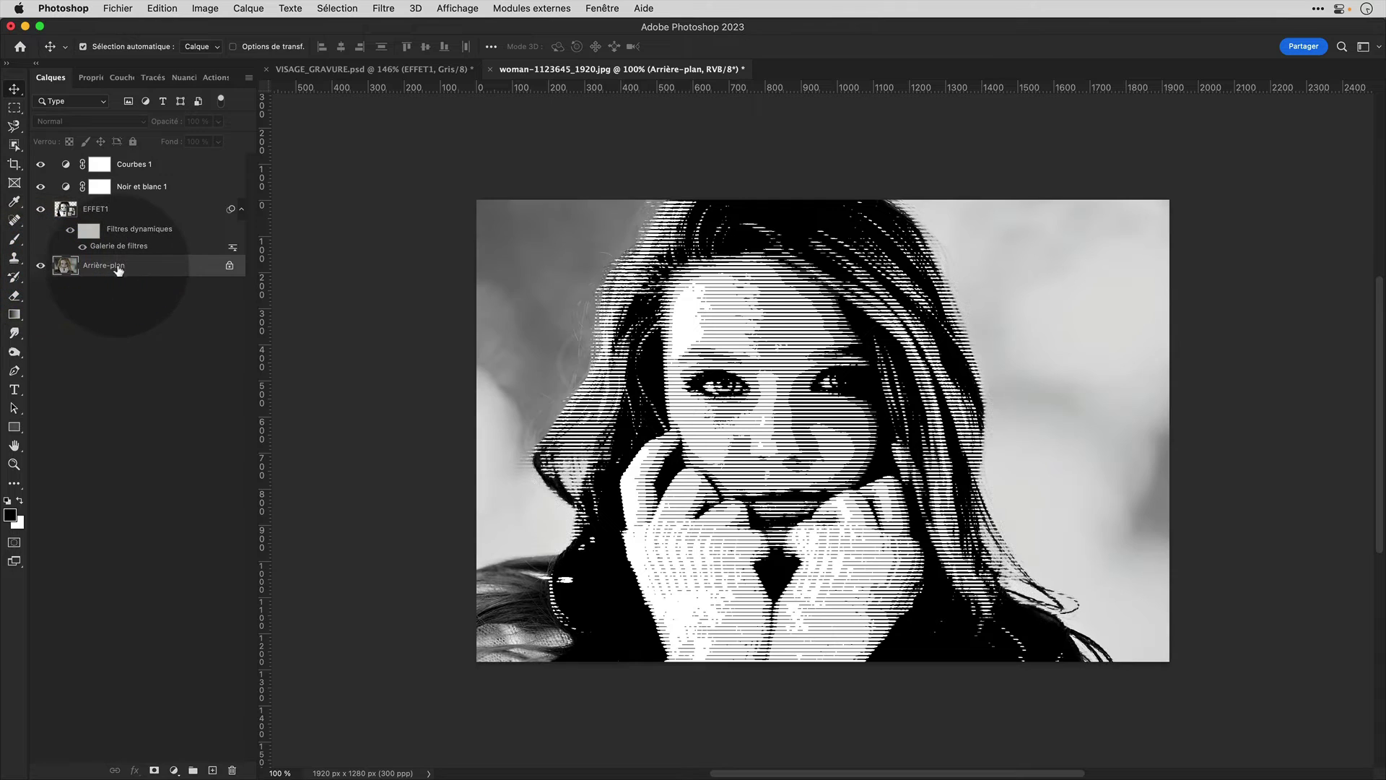
left_click(338, 8)
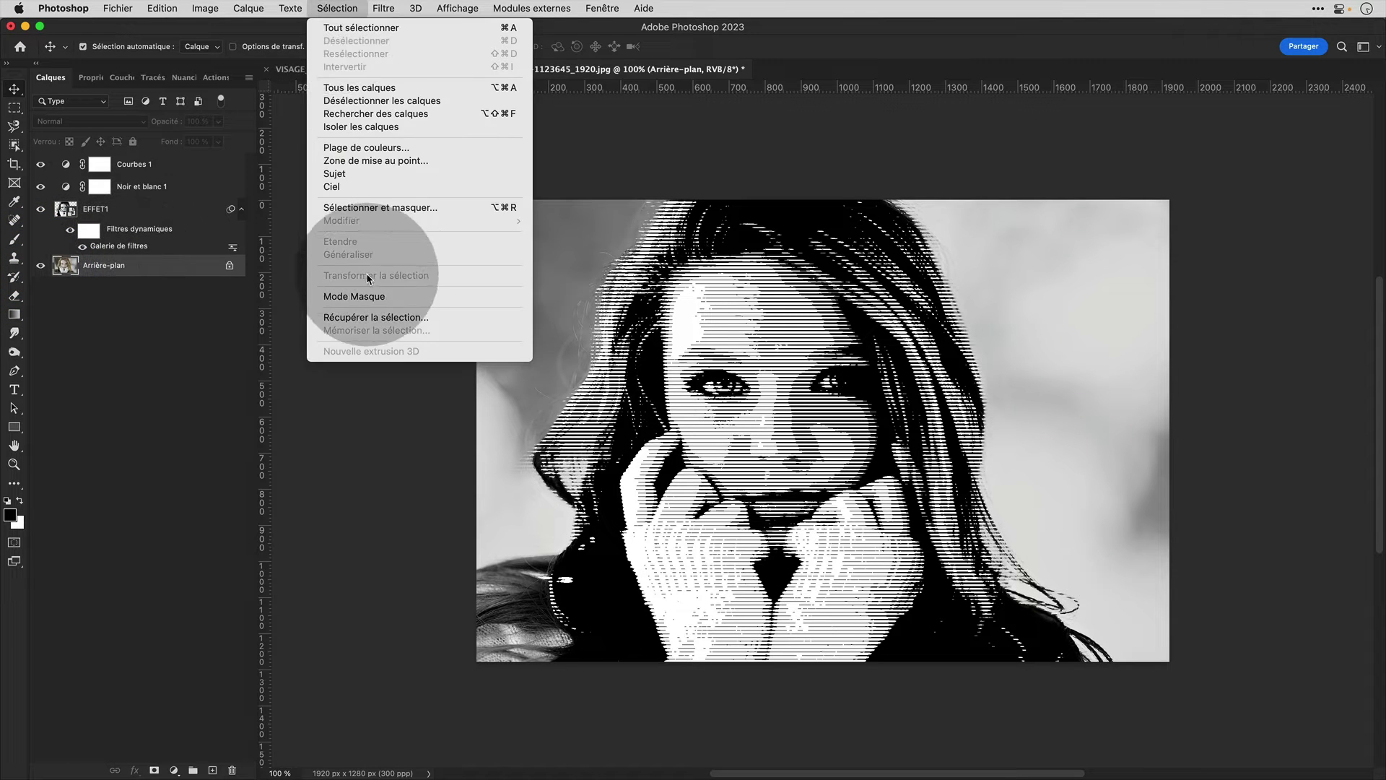
left_click(67, 270, "super")
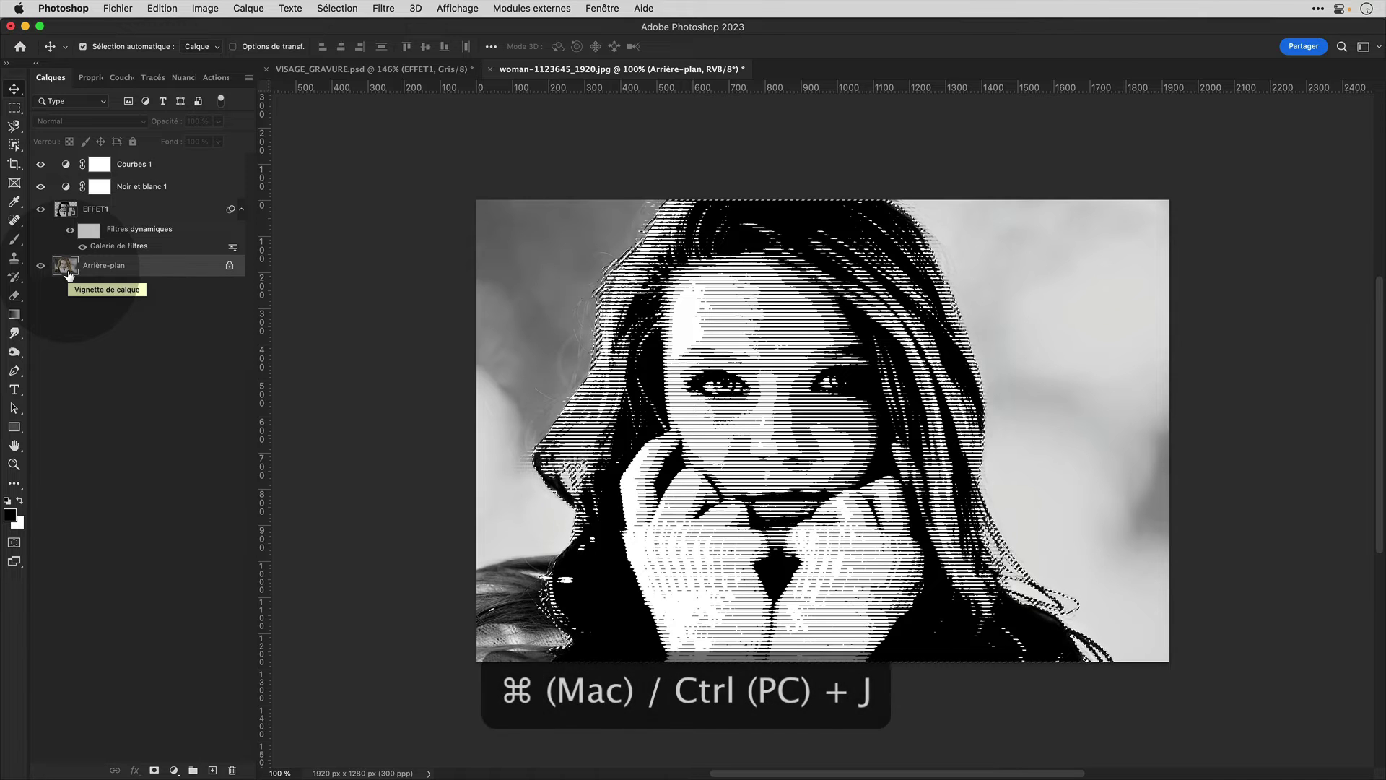
key("super+j")
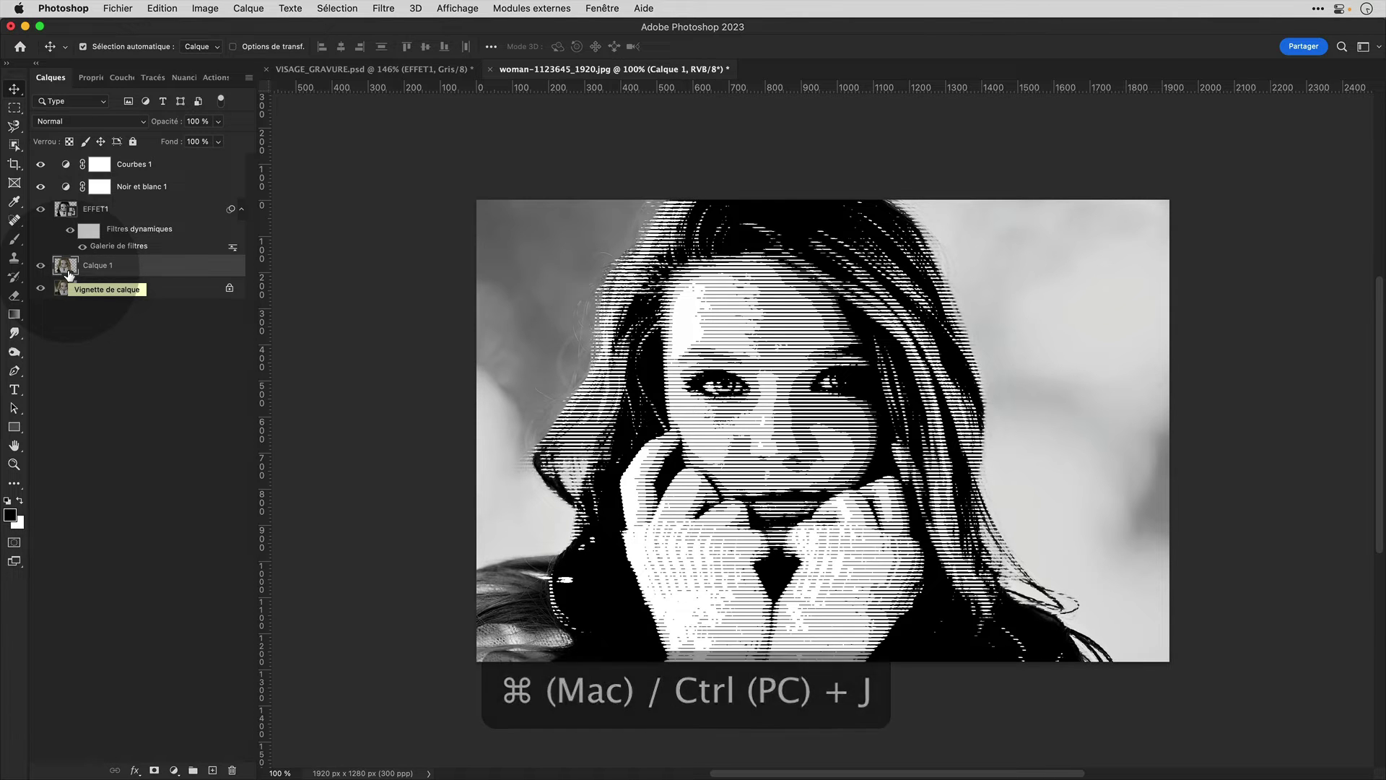
left_click_drag(65, 268, 73, 161)
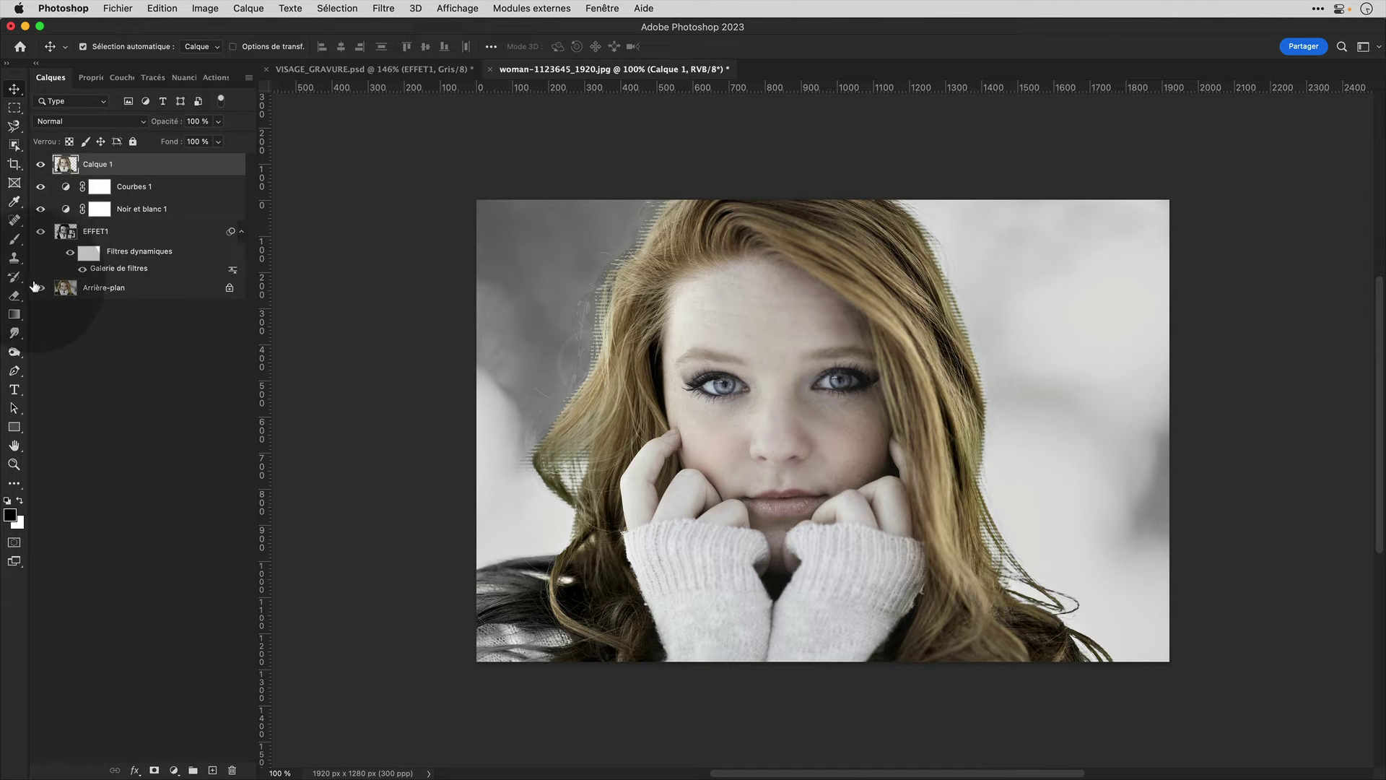
- Hide the Arrière-plan layer and convert the Calque 1 layer into a smart object
left_click(40, 289)
right_click(108, 166)
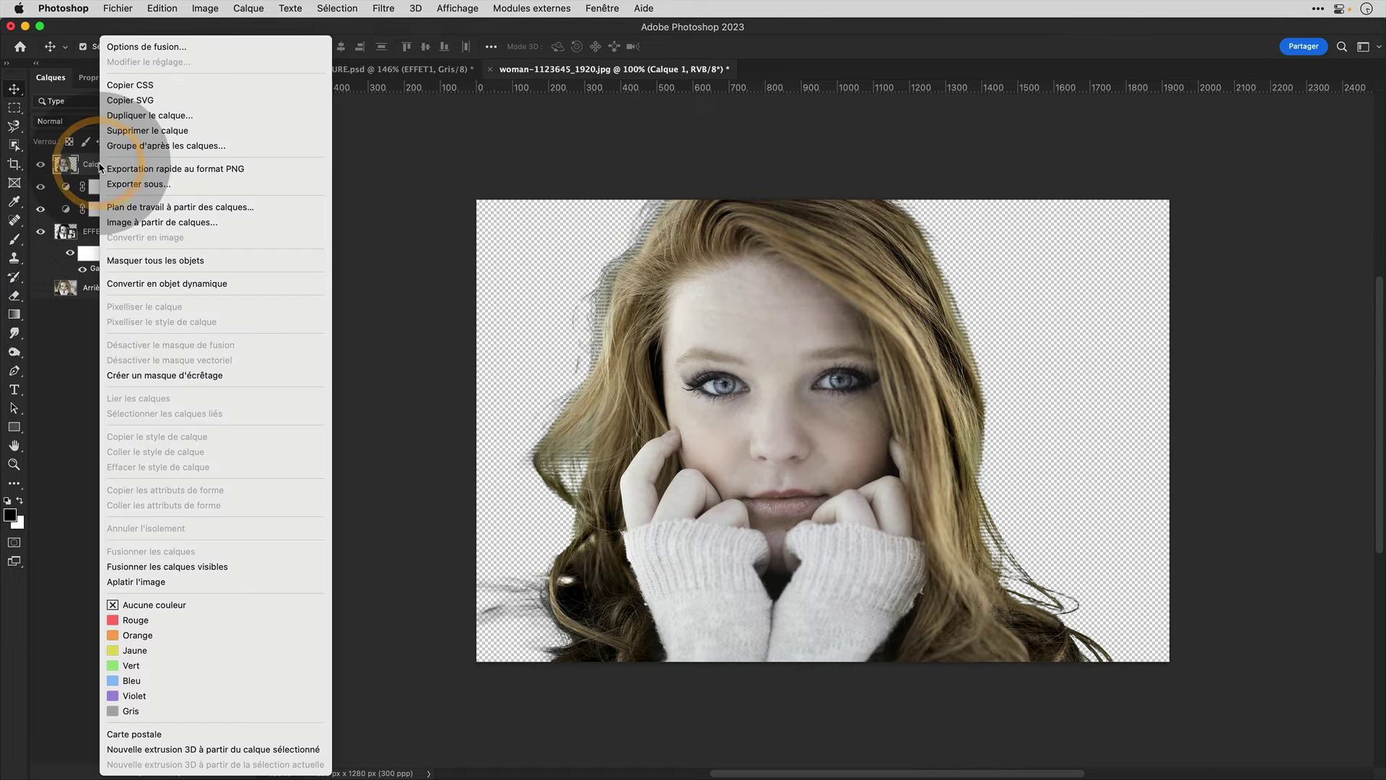
left_click(224, 283)
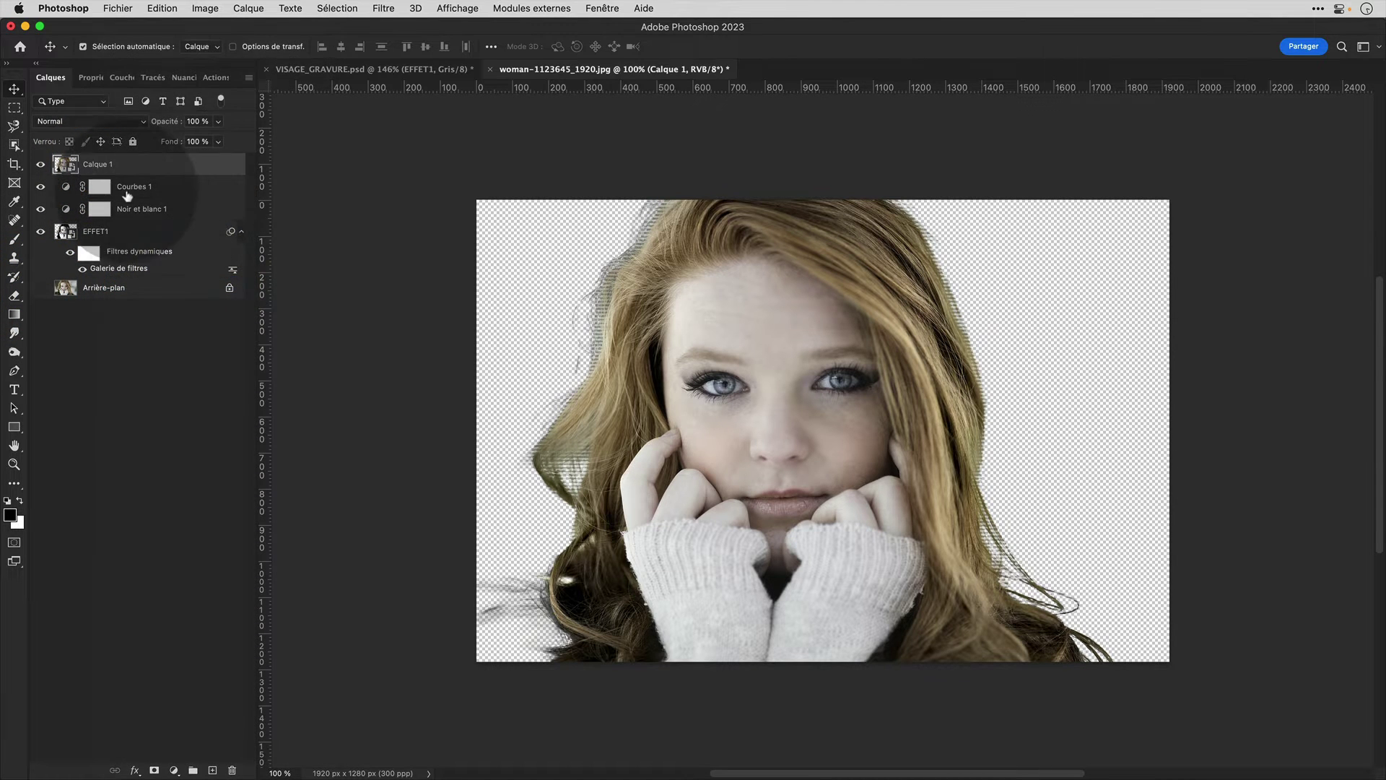
- Rename the Calque 1 smart object to EFFET2
double_click(95, 164)
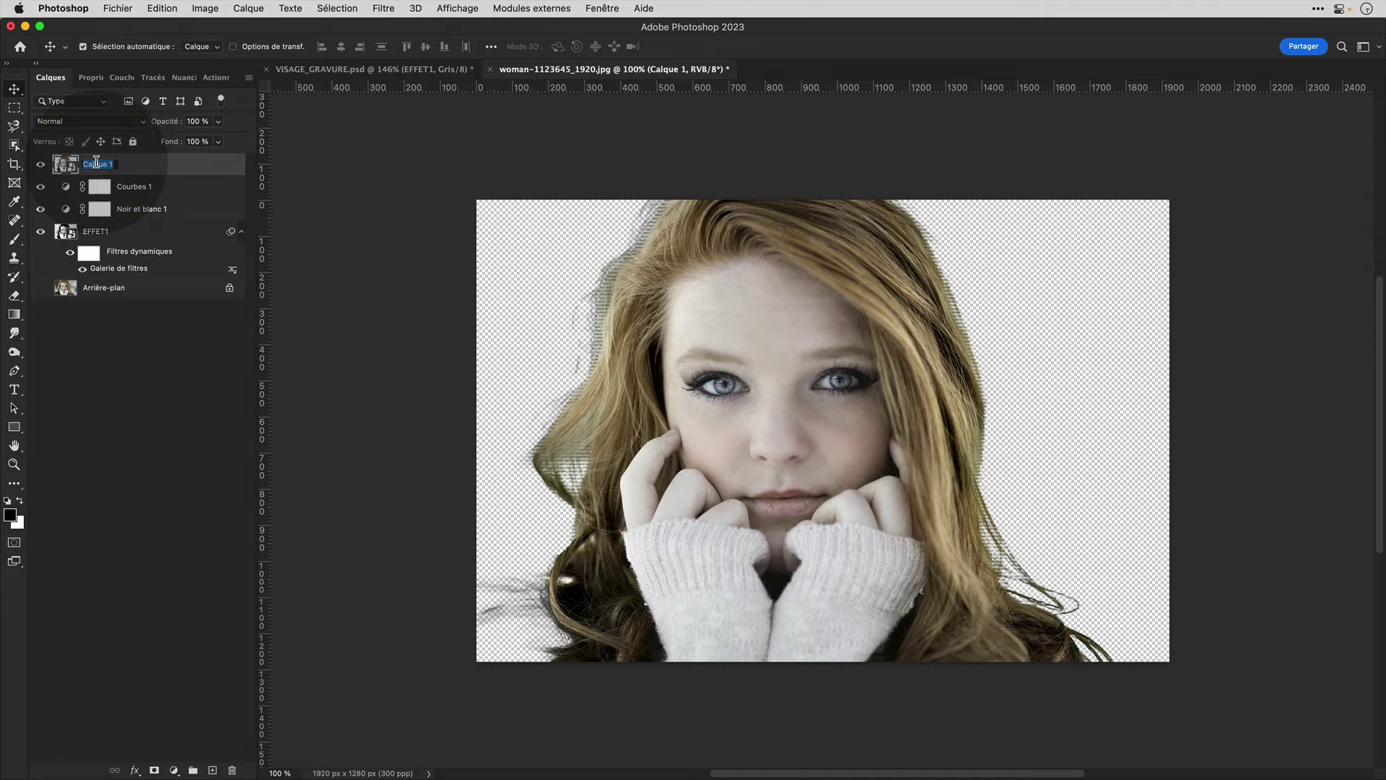
type("EFFET2")
key("Return")
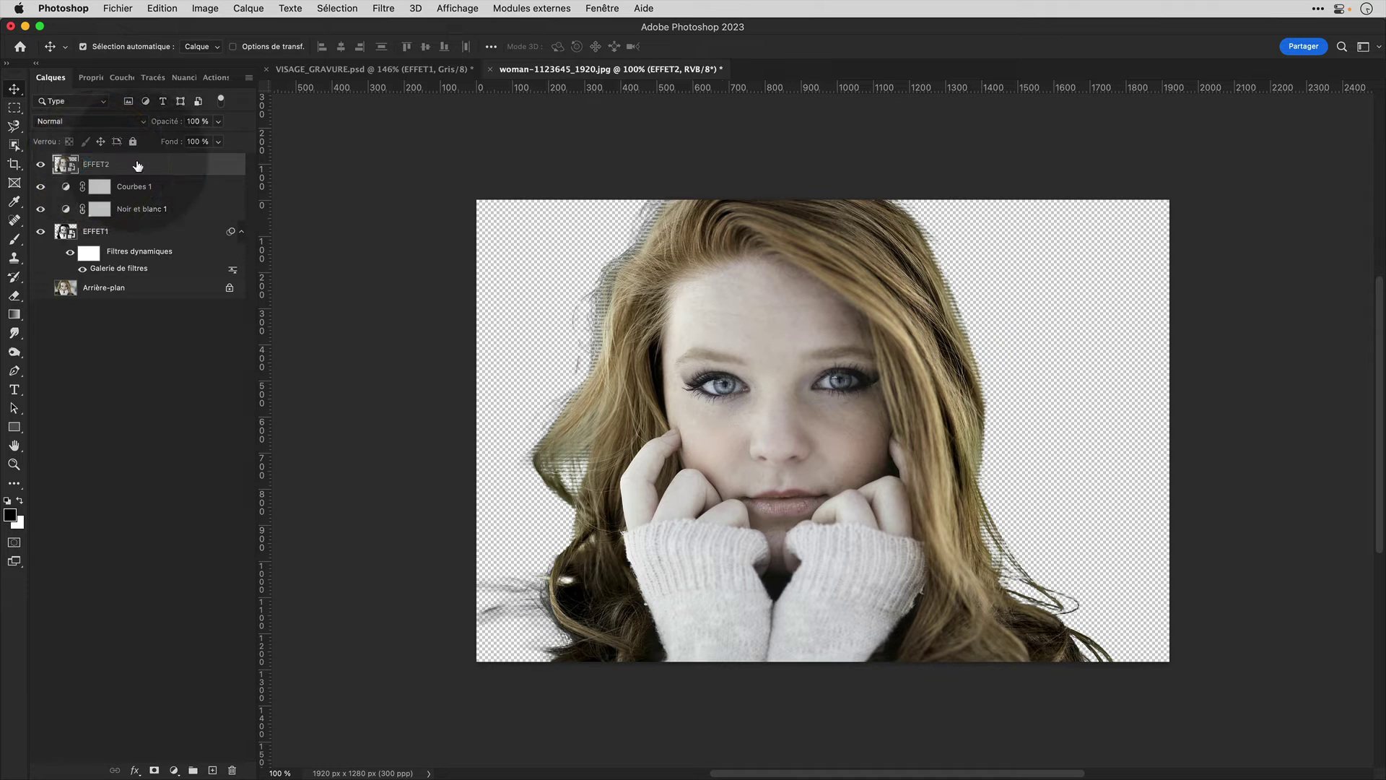
- Open the contents of the EFFET2 smart object and convert its image mode to Niveaux de gris
double_click(67, 164)
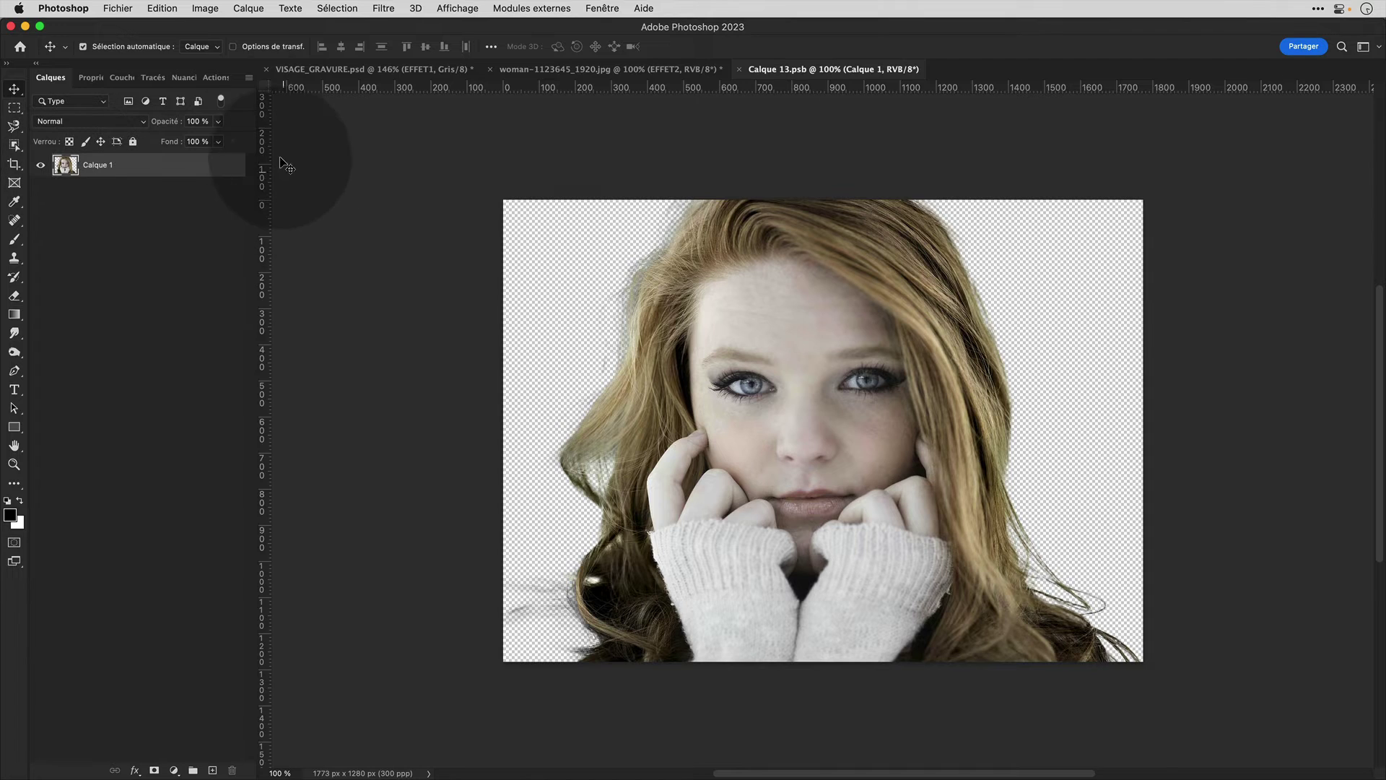
left_click(200, 8)
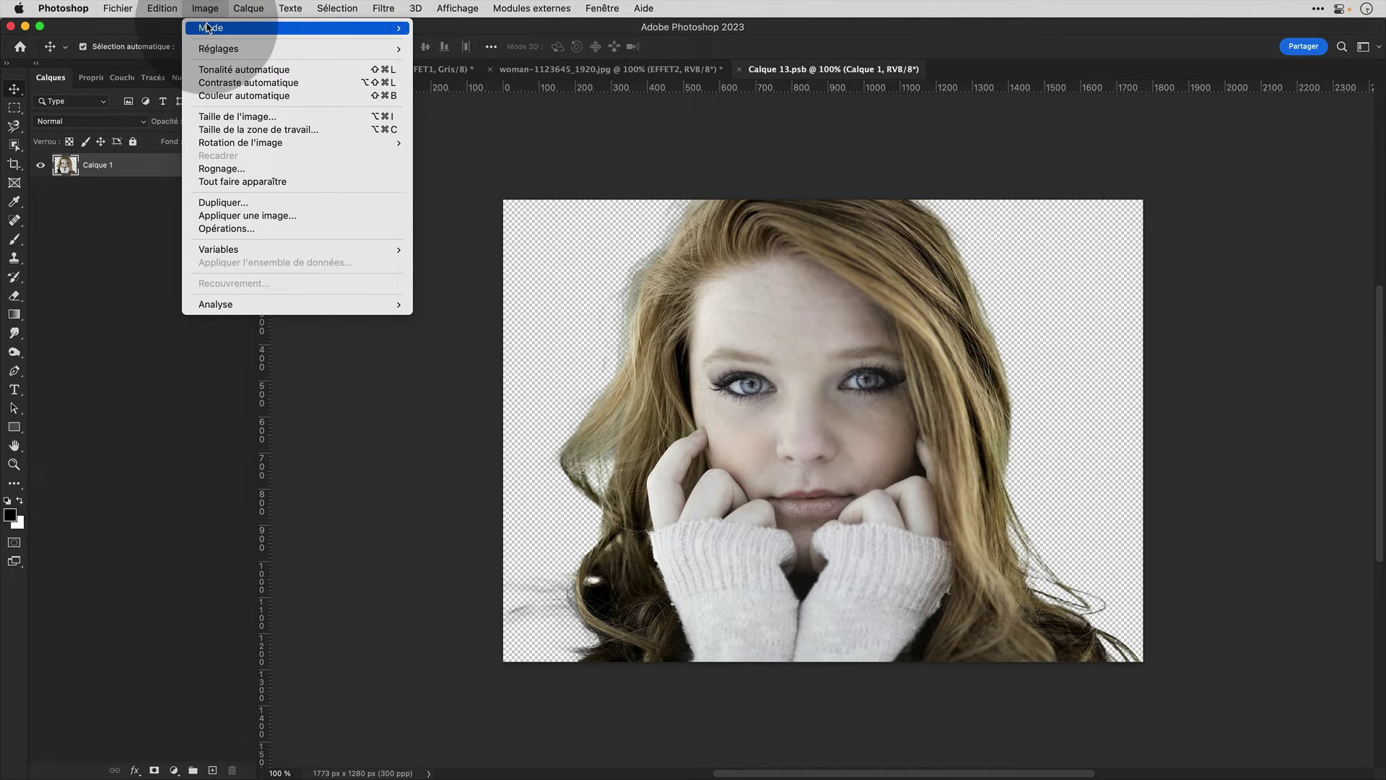
mouse_move(211, 28)
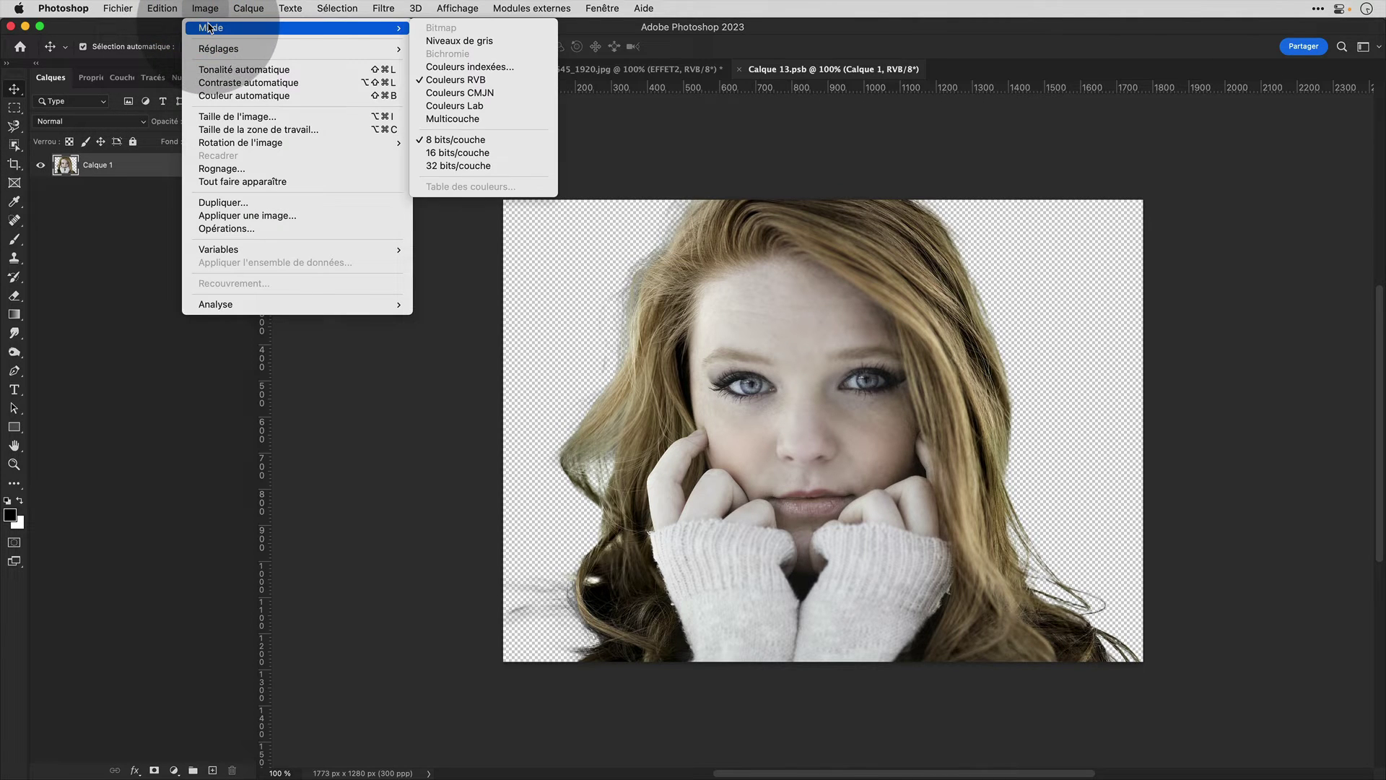
left_click(450, 42)
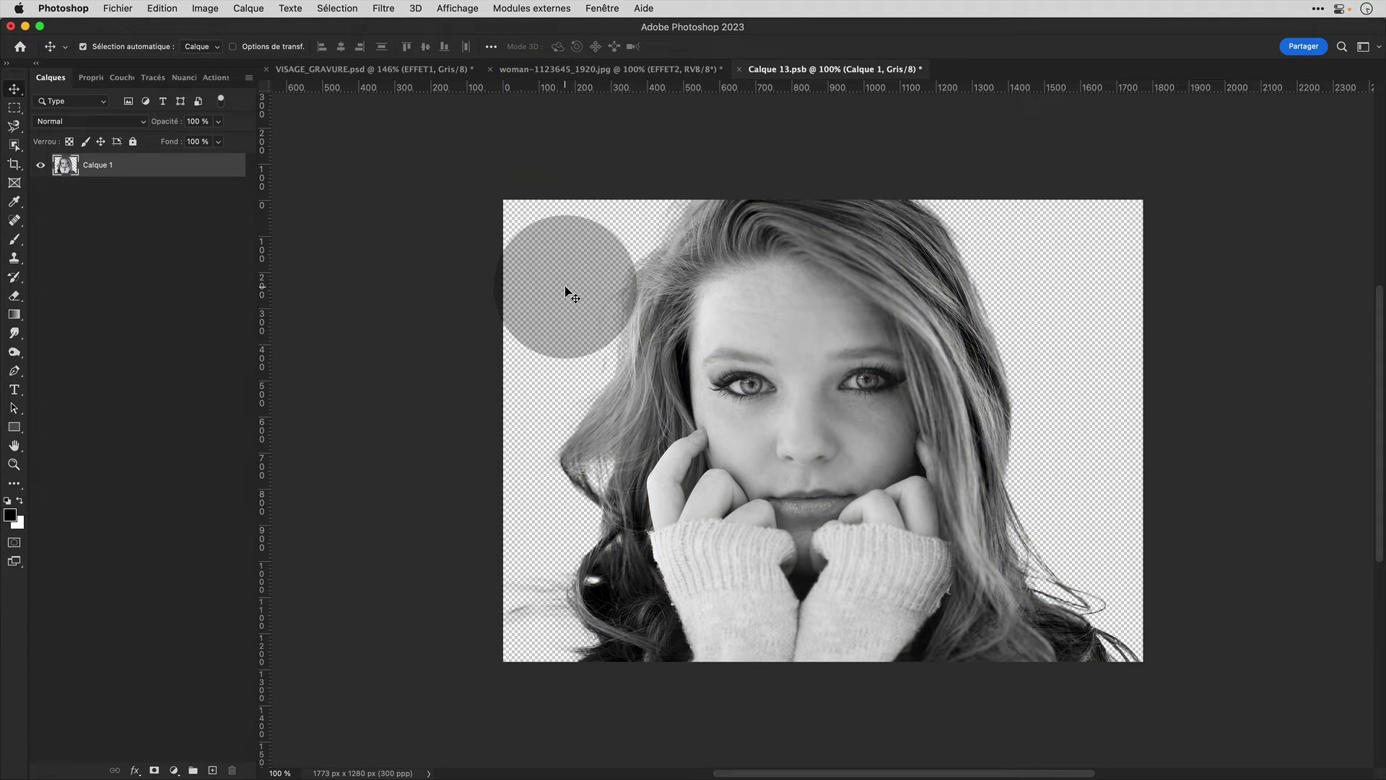
- Apply Courbes to the grayscale portrait with one point at input 57, output 24 and a second at input 90, output 89
key("super+m")
left_click_drag(339, 532, 339, 592)
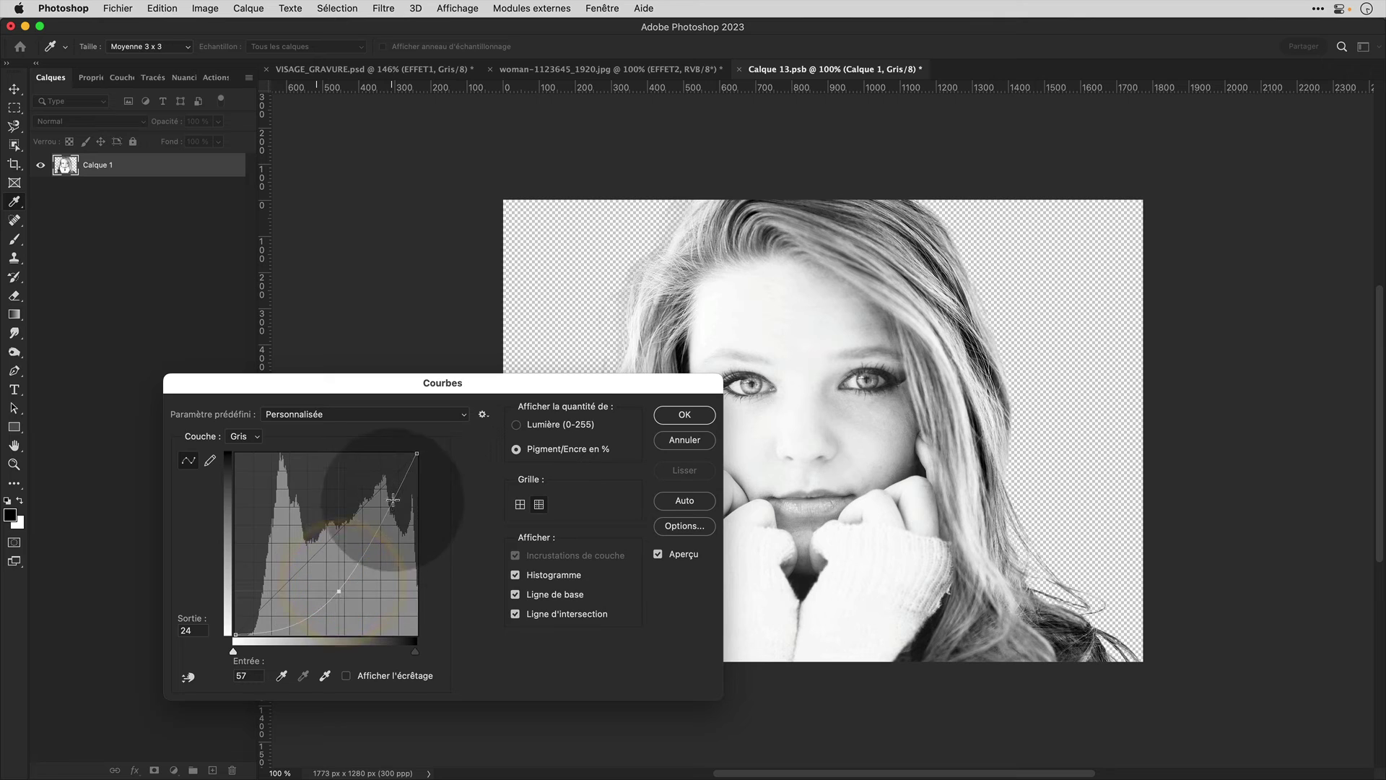
left_click(402, 474)
left_click_drag(403, 474, 397, 473)
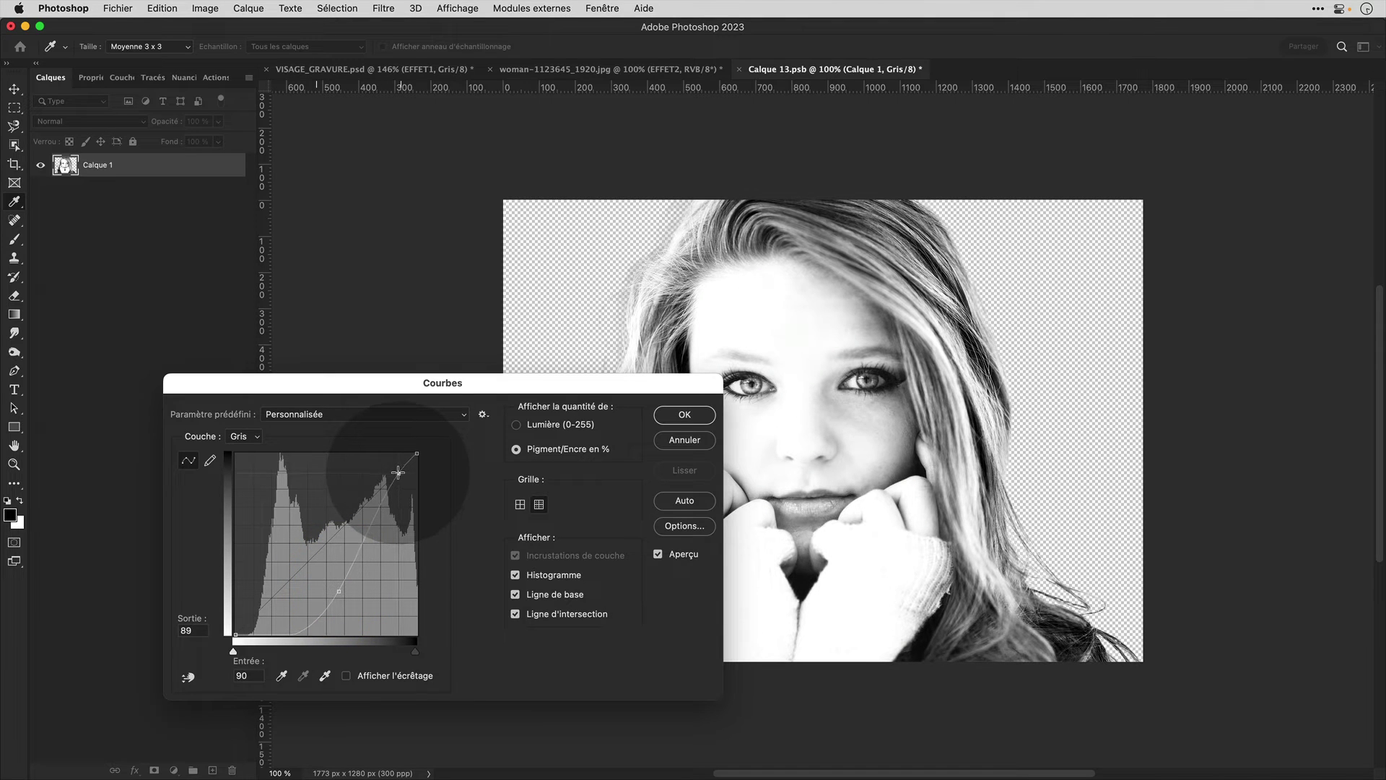
left_click(685, 415)
- Convert the image to Bitmap mode, flattening its layers, with an output of 300 pixels/pouce and the Trame de demi-teintes method
left_click(205, 8)
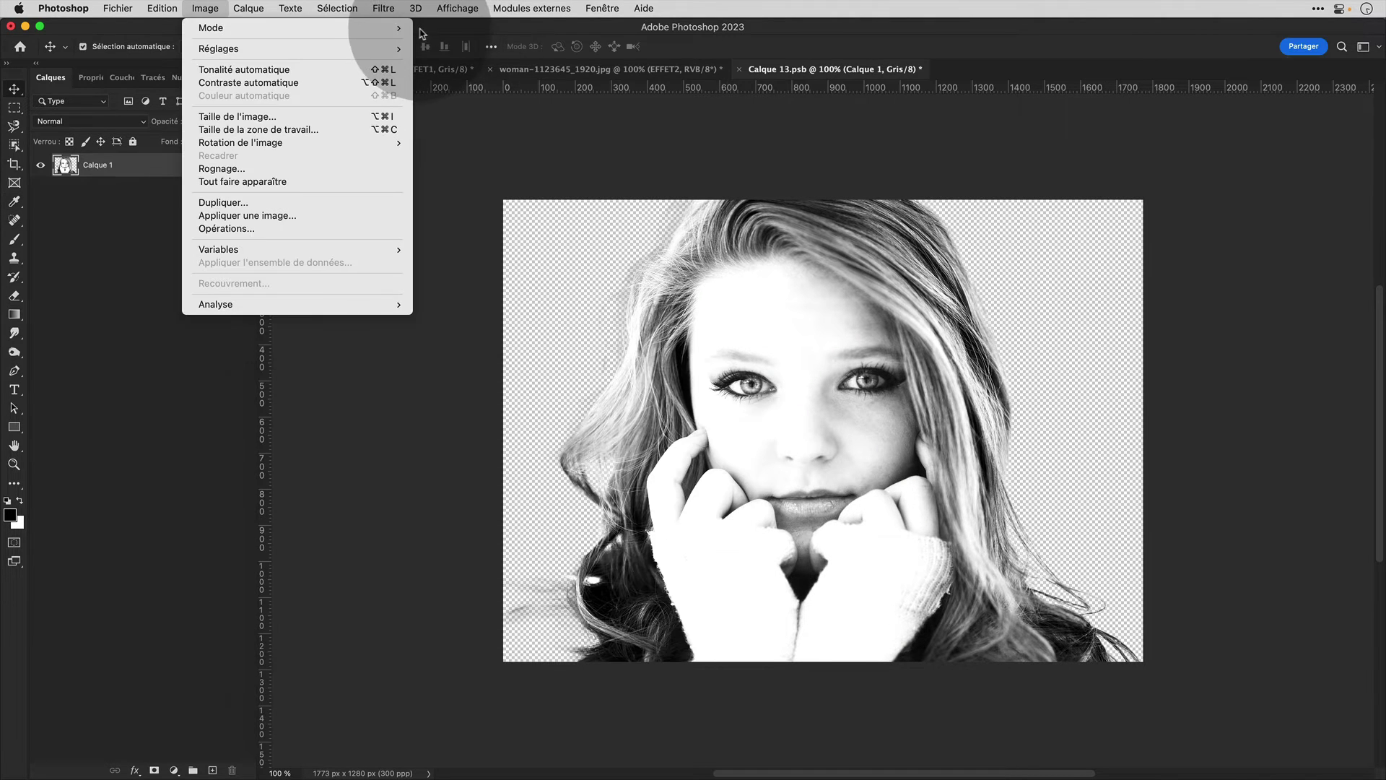
mouse_move(380, 29)
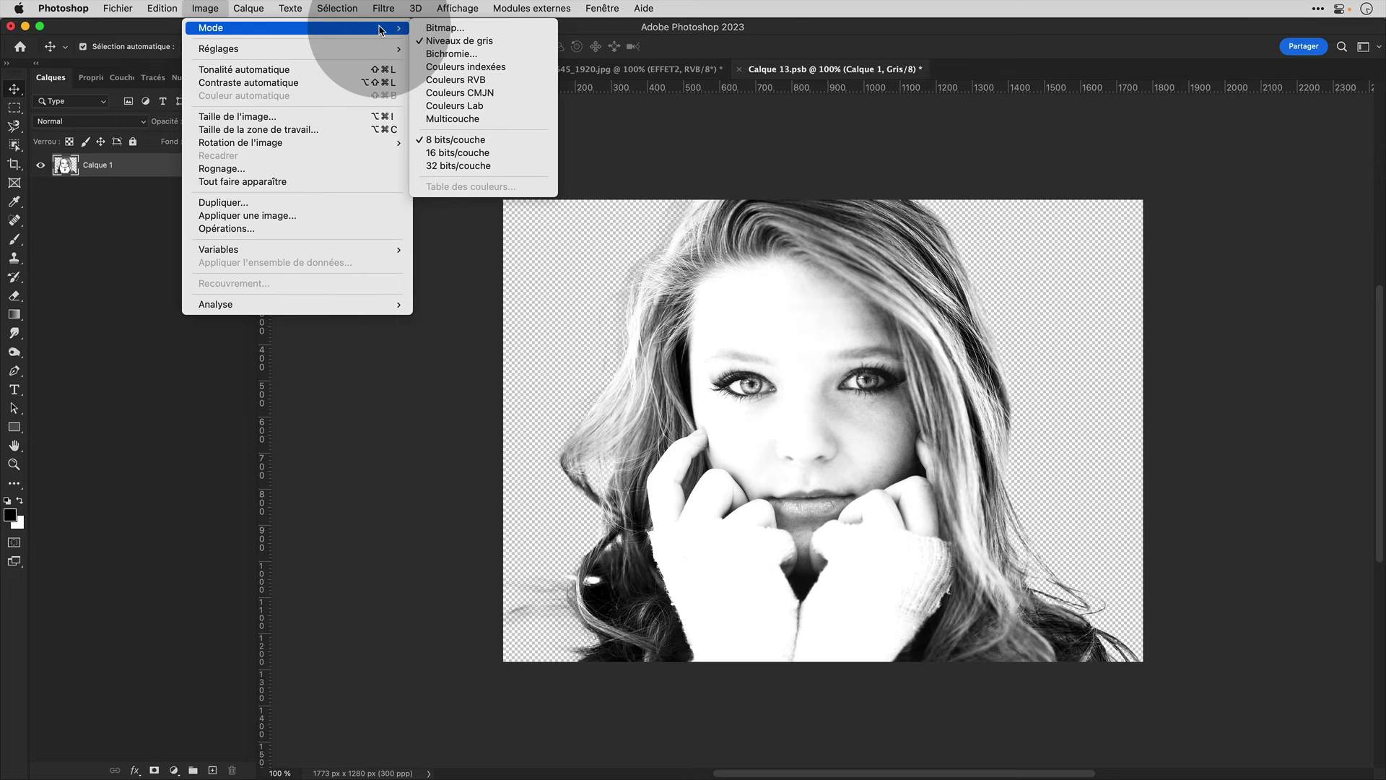
left_click(446, 28)
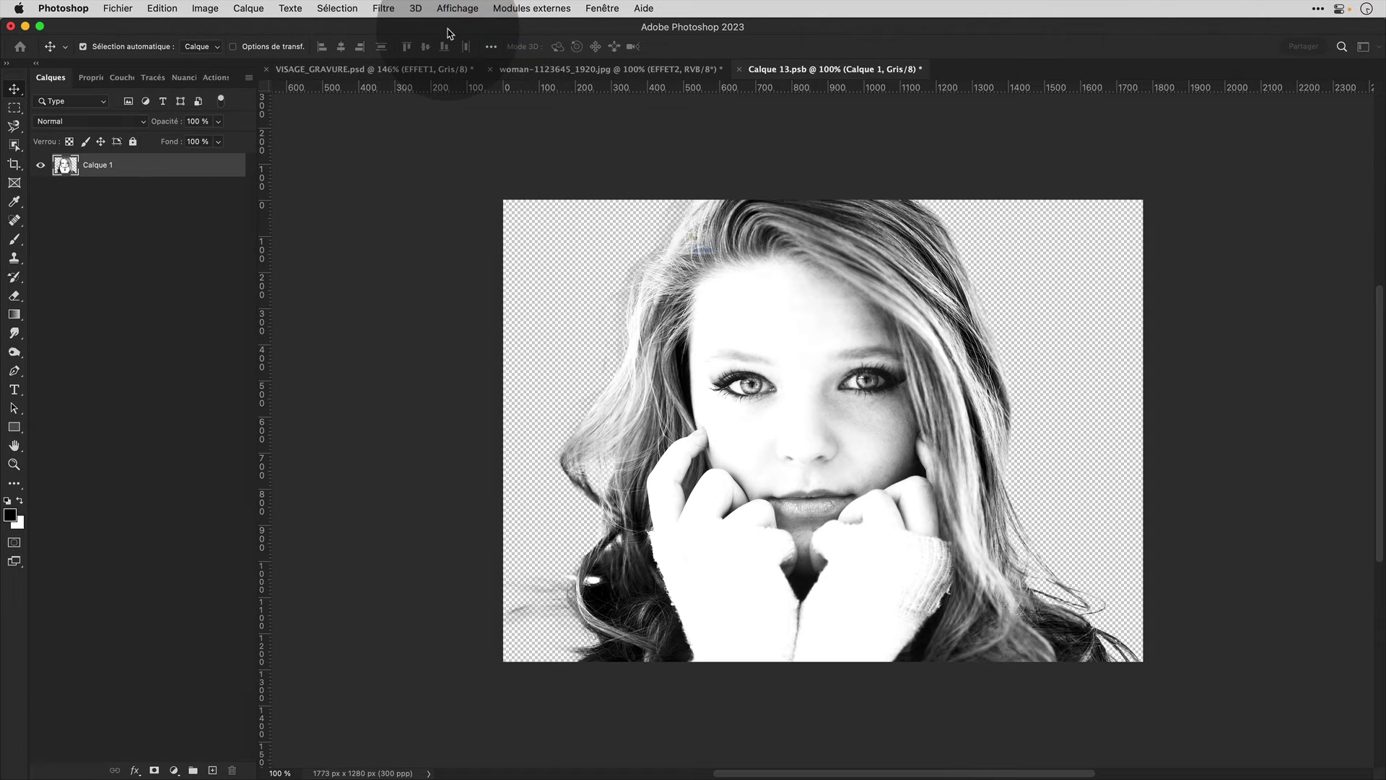
left_click(750, 289)
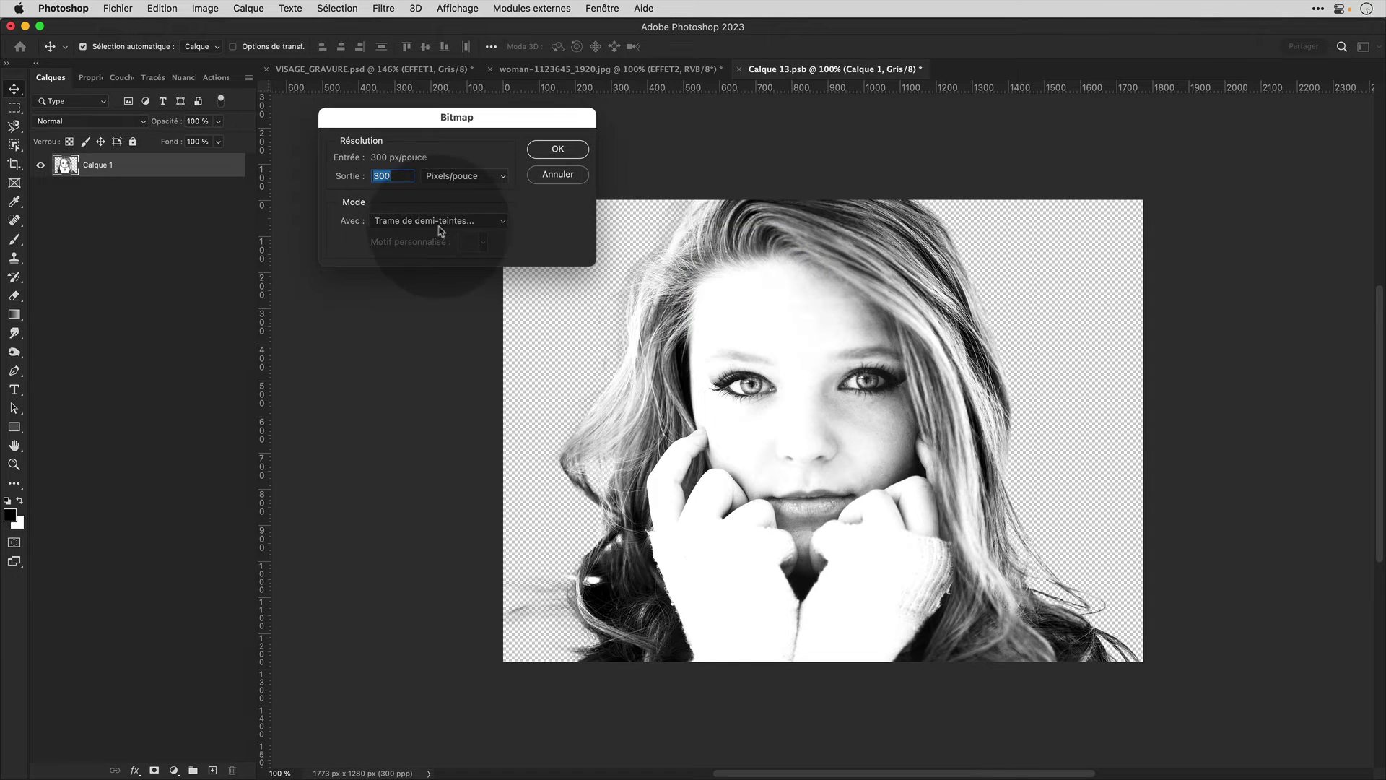
left_click(407, 176)
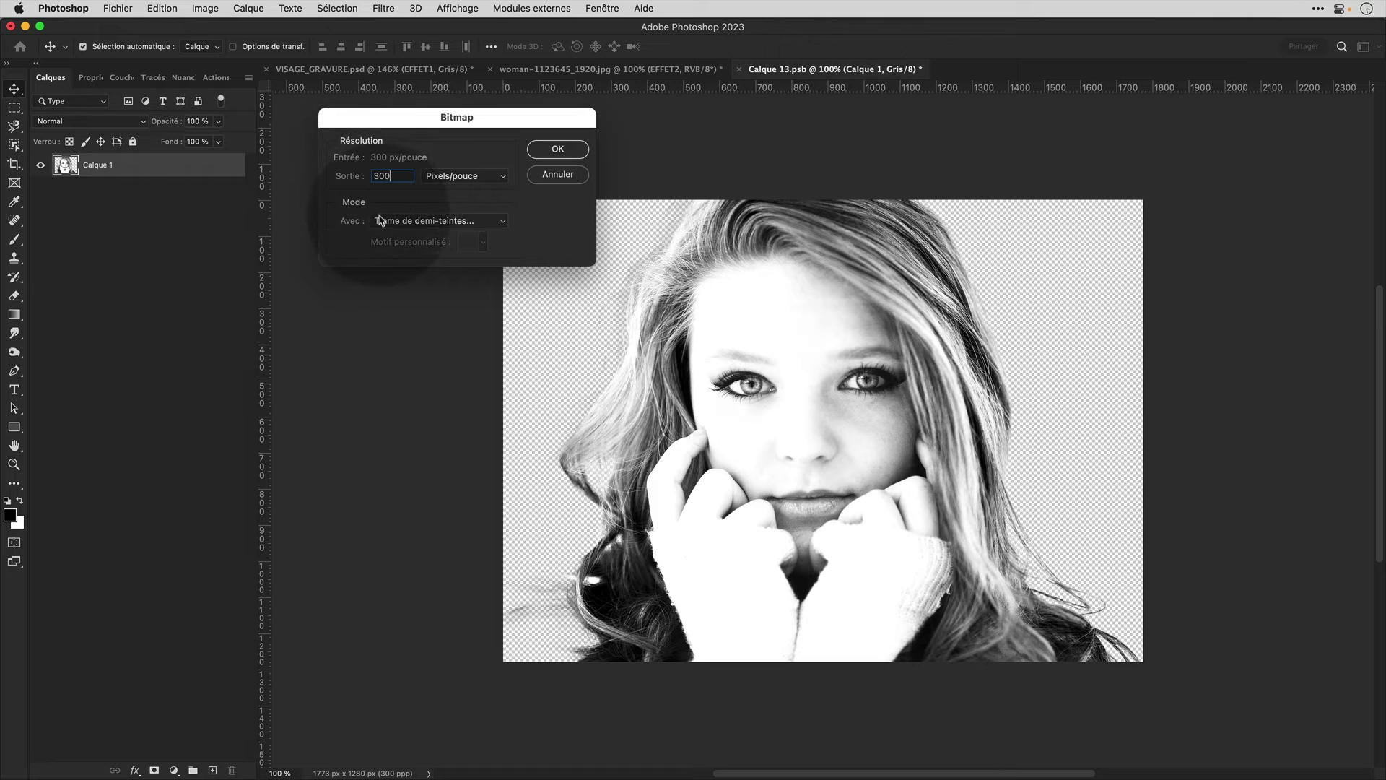
left_click(557, 149)
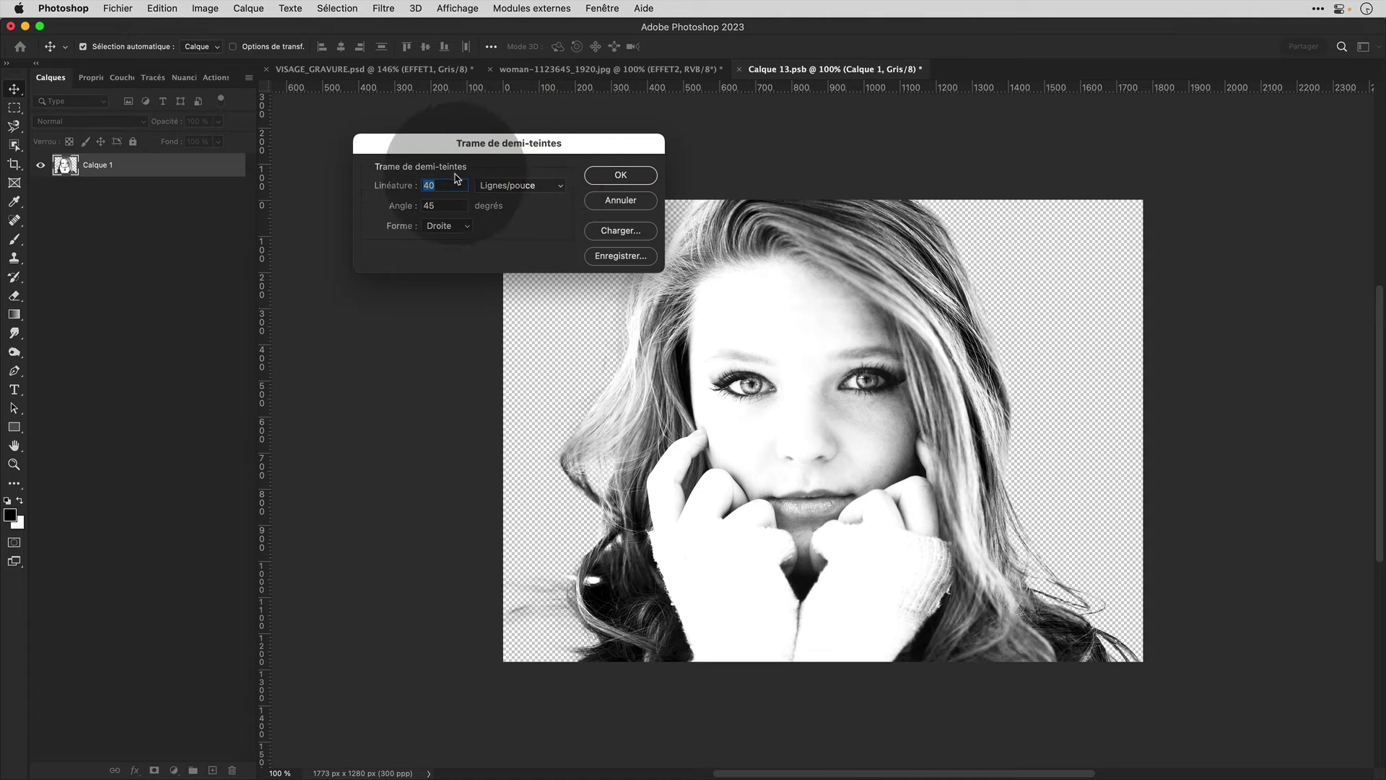
- Apply the halftone screen with Linéature 40 lignes/pouce, Angle 45 degrés and Forme Droite
double_click(440, 186)
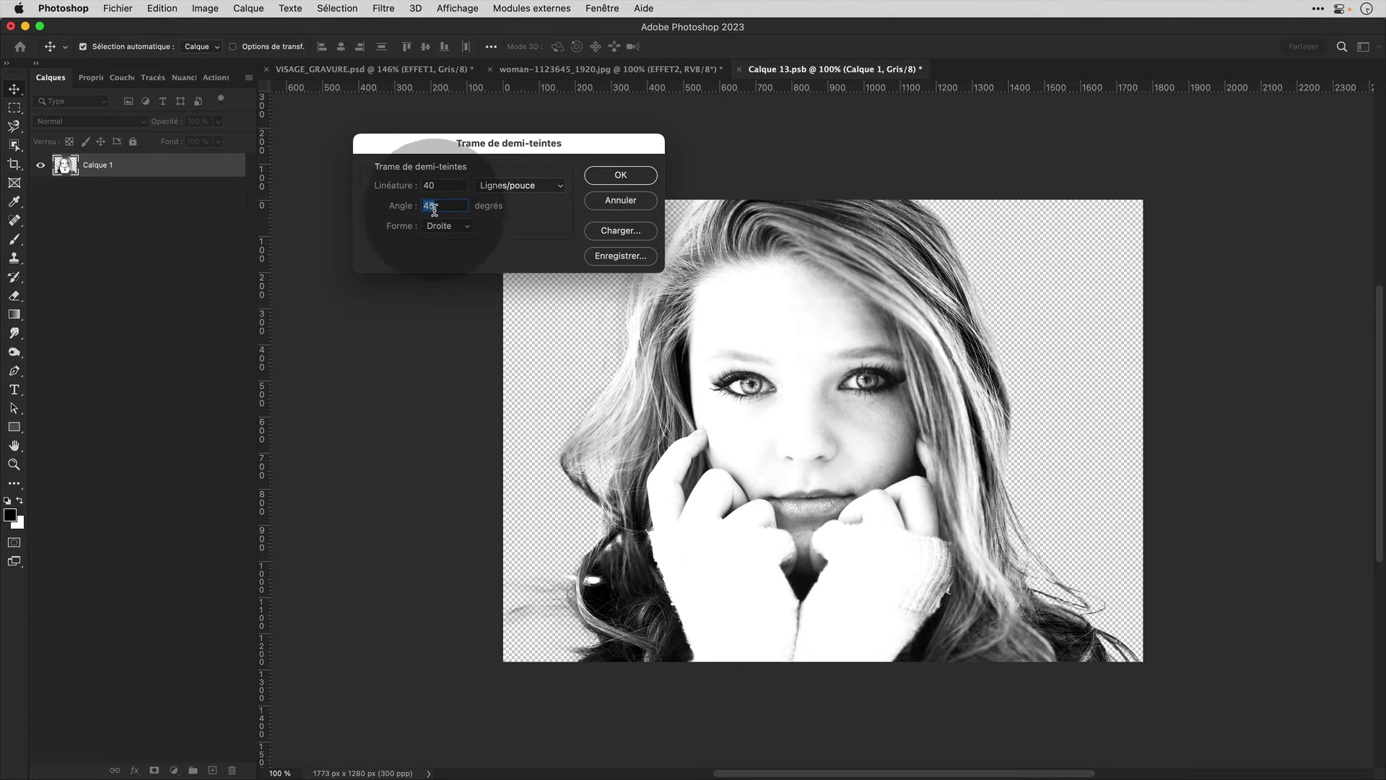
left_click(468, 228)
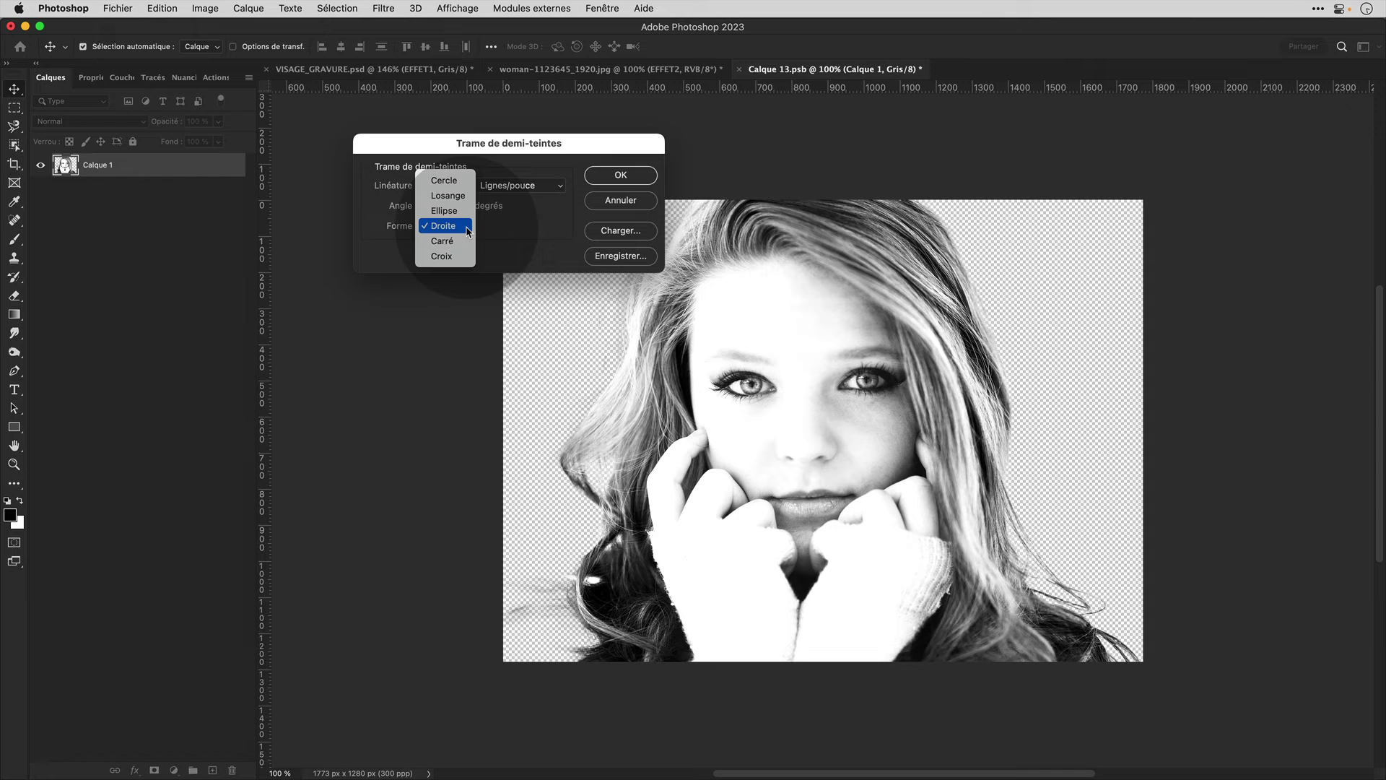
left_click(468, 229)
left_click(640, 177)
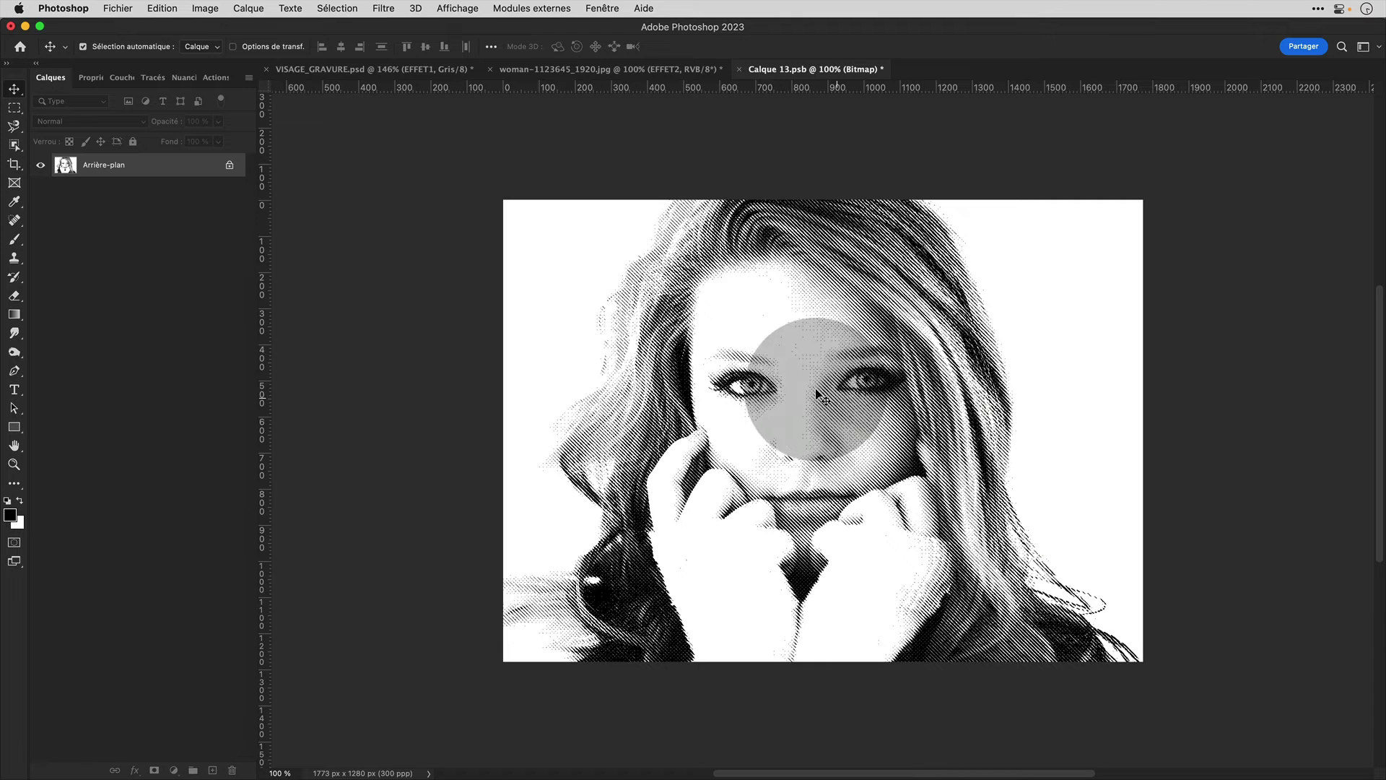
- Close the smart object document with its changes saved, and set the EFFET2 layer's blend mode to Produit
left_click(738, 70)
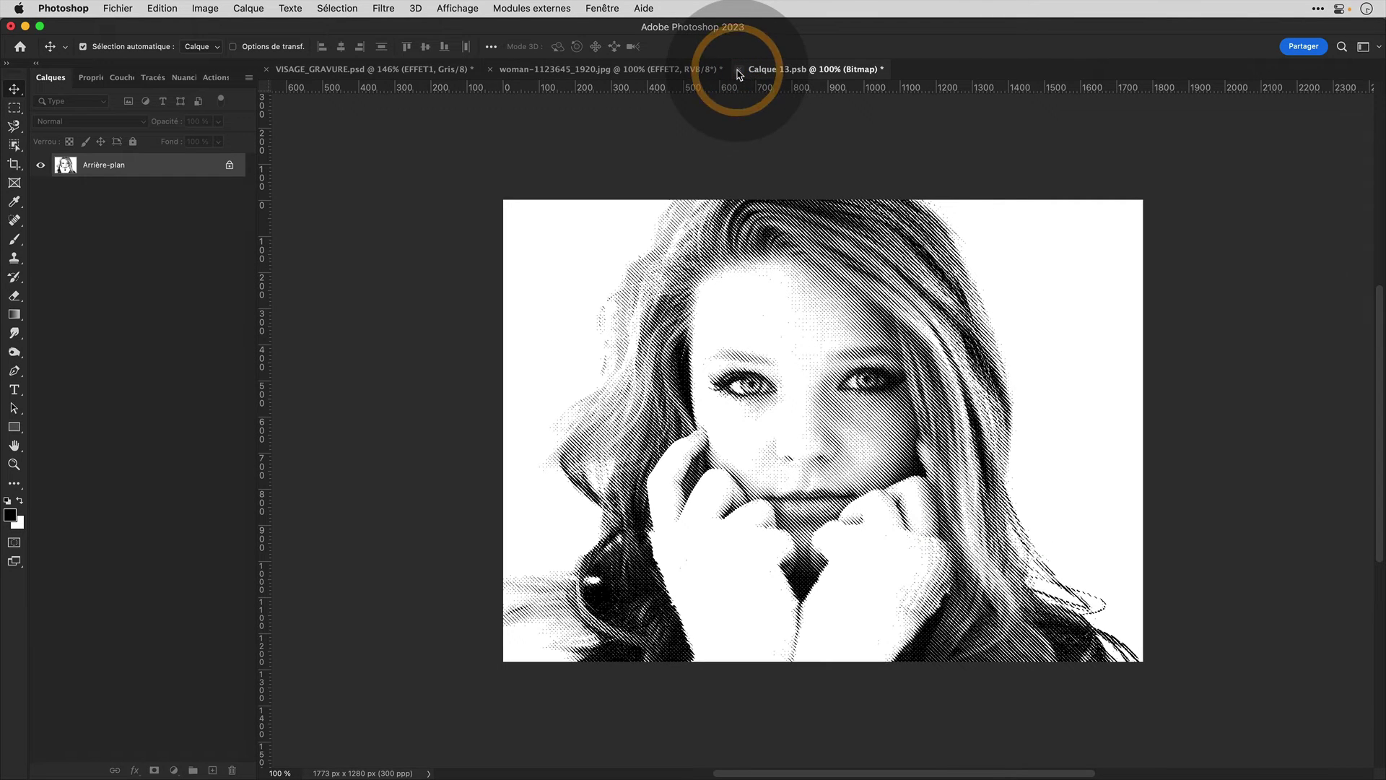
left_click(748, 289)
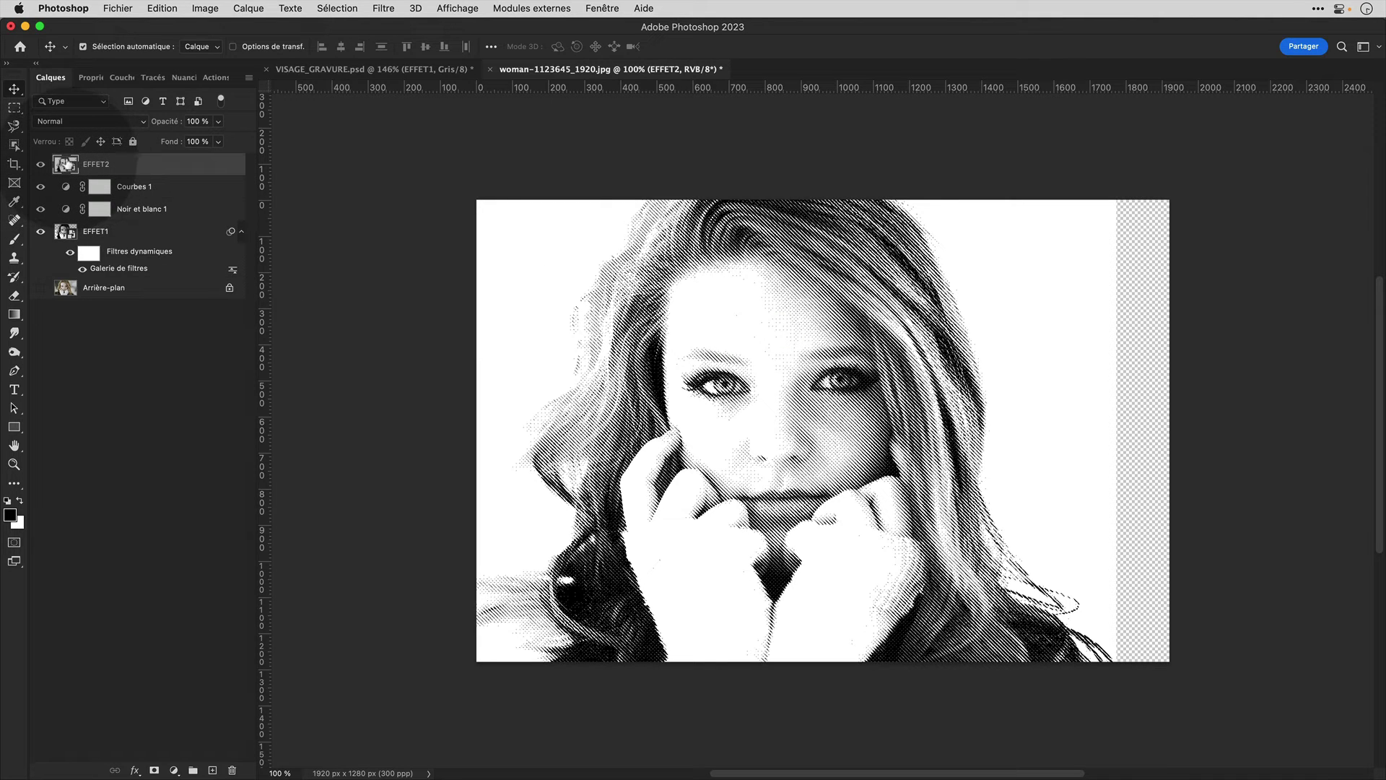
left_click(90, 121)
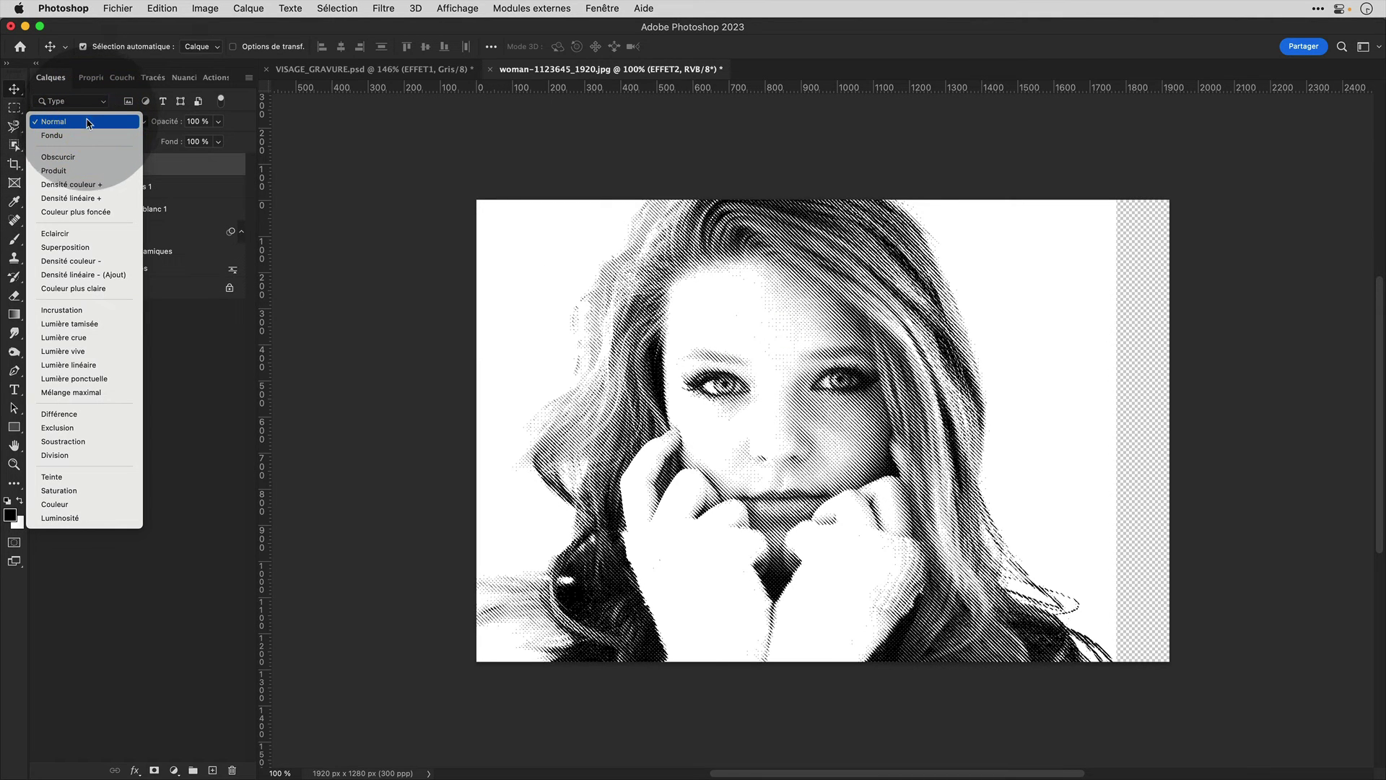
left_click(54, 171)
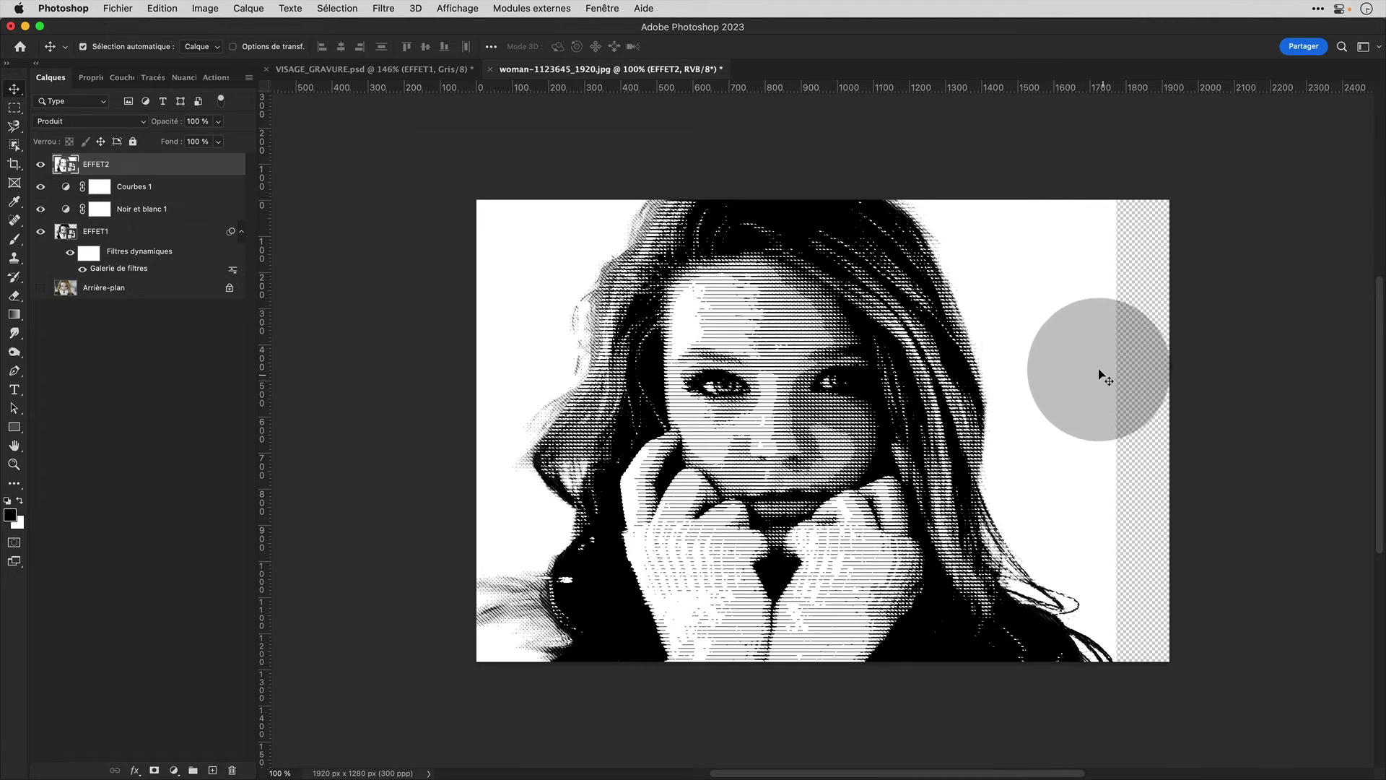
- Load the saved selection of the woman and add it as a layer mask on EFFET2
left_click(337, 10)
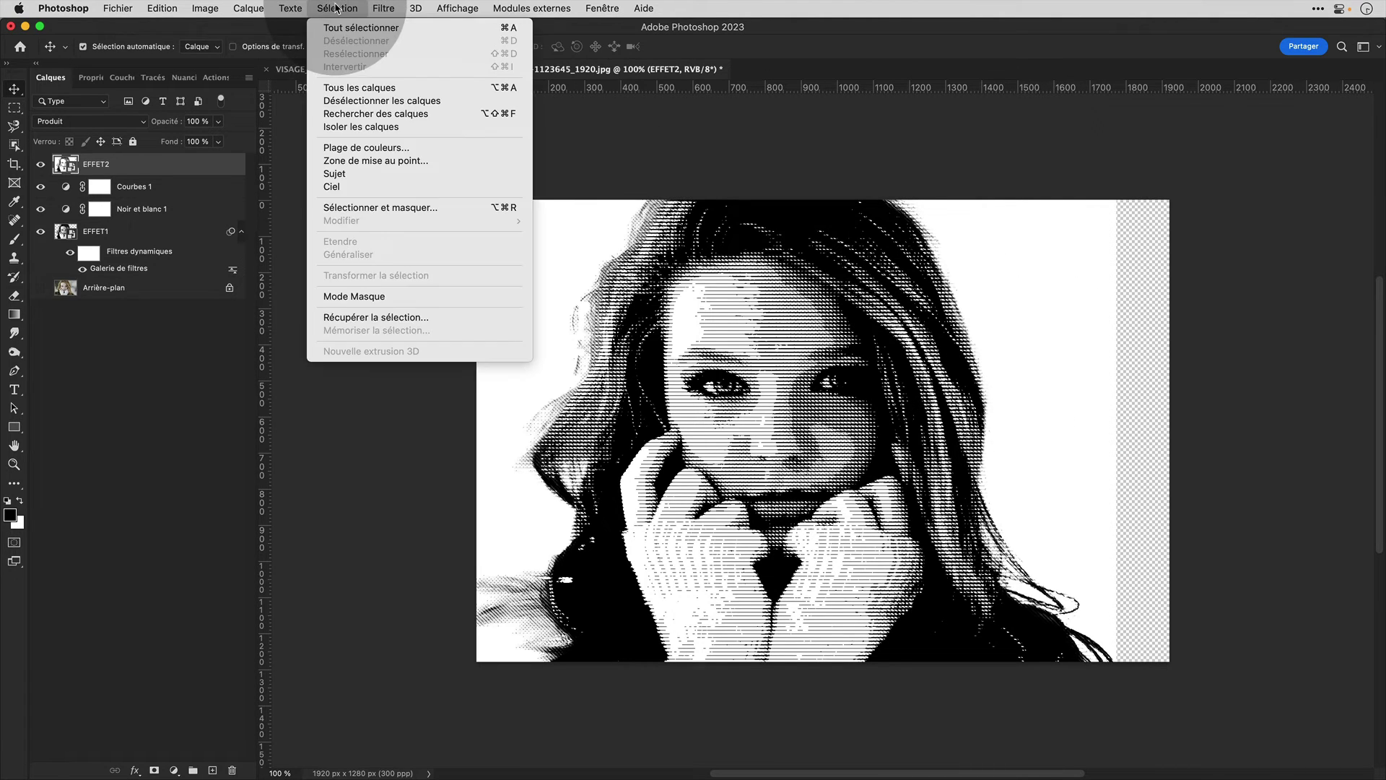
left_click(378, 319)
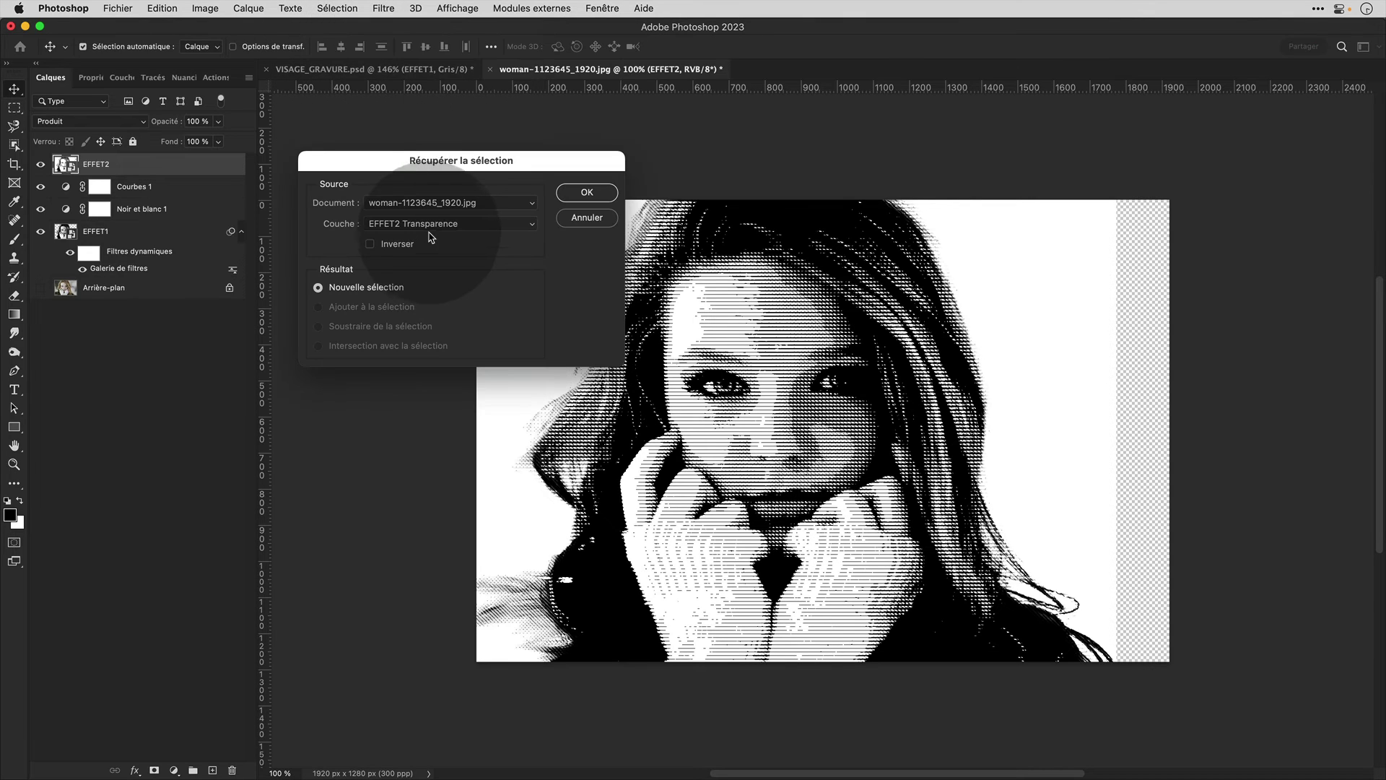
left_click(427, 223)
left_click(428, 246)
left_click(581, 194)
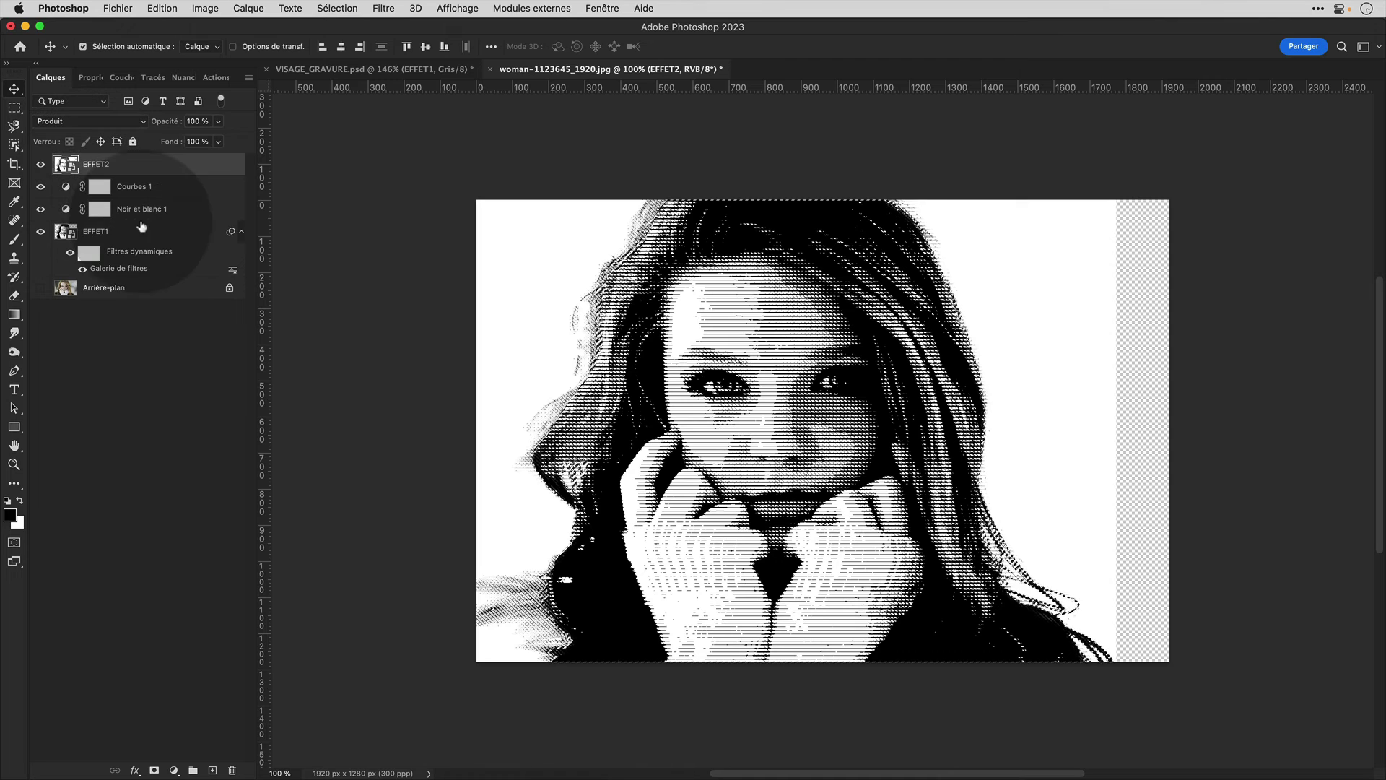
left_click(154, 769)
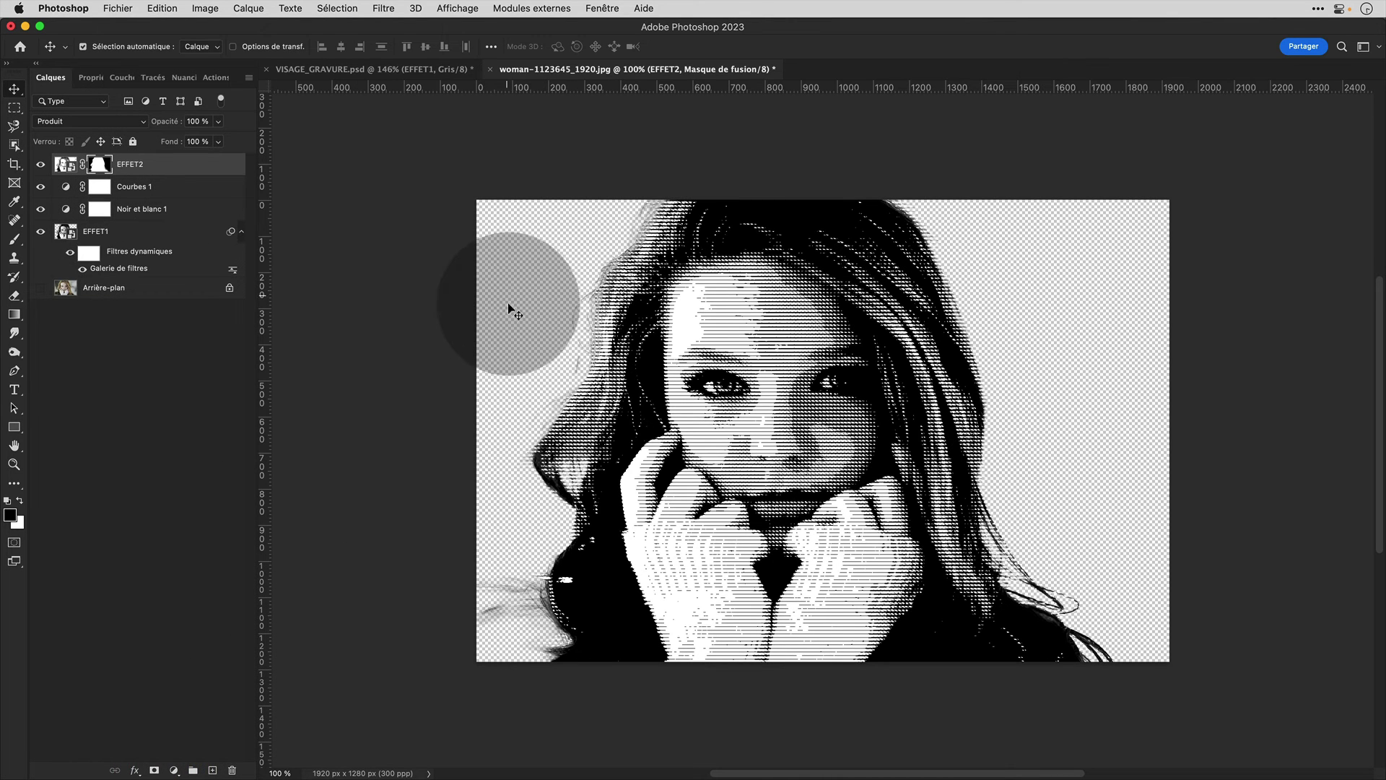